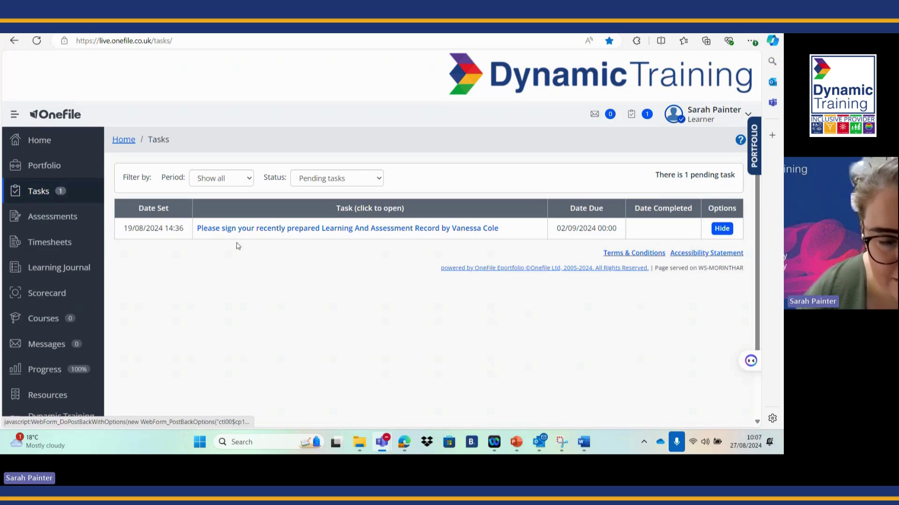
Step: Open the Learning And Assessment Record awaiting signature and review its Skills Scan task due 02/09/2024
left_click(263, 232)
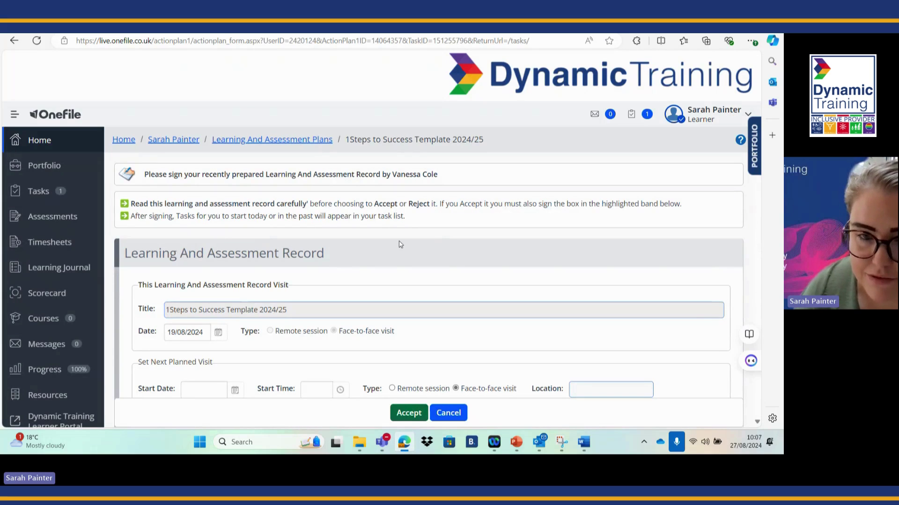
scroll(400, 244, "down", 4)
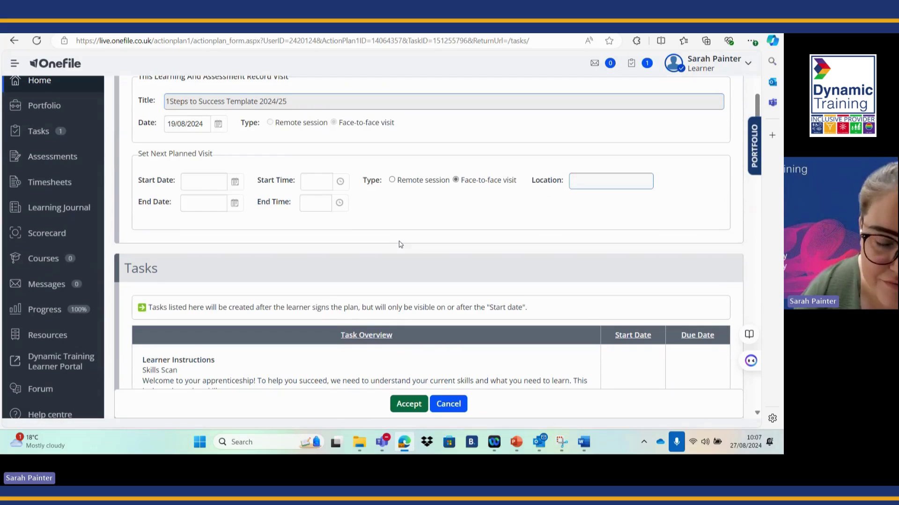
scroll(400, 245, "down", 3)
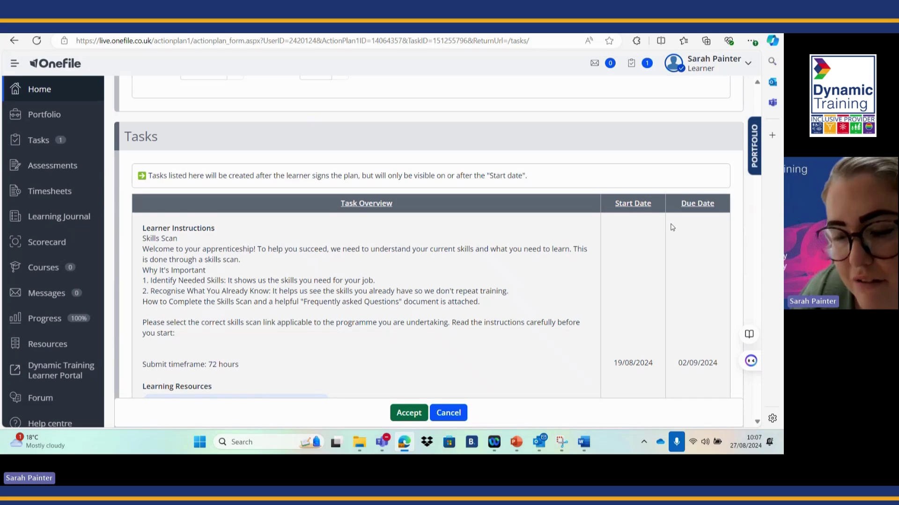
scroll(673, 227, "down", 1)
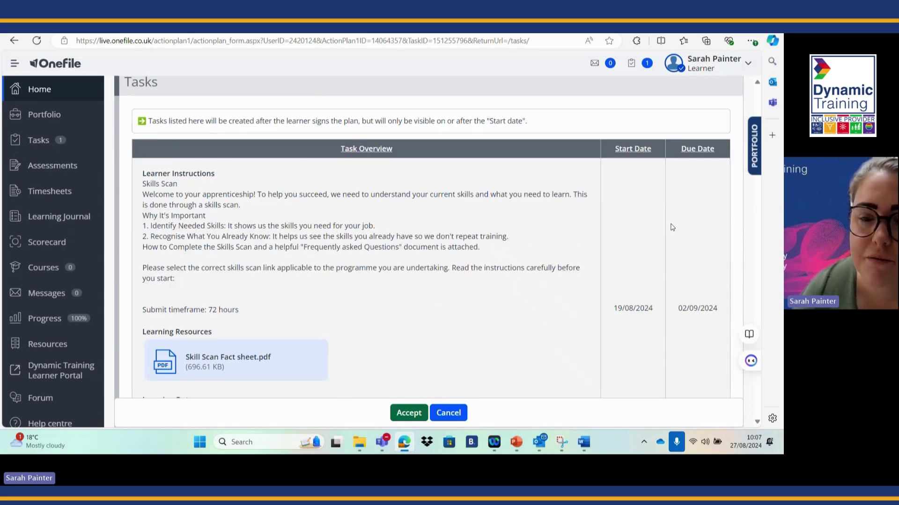
scroll(672, 227, "down", 7)
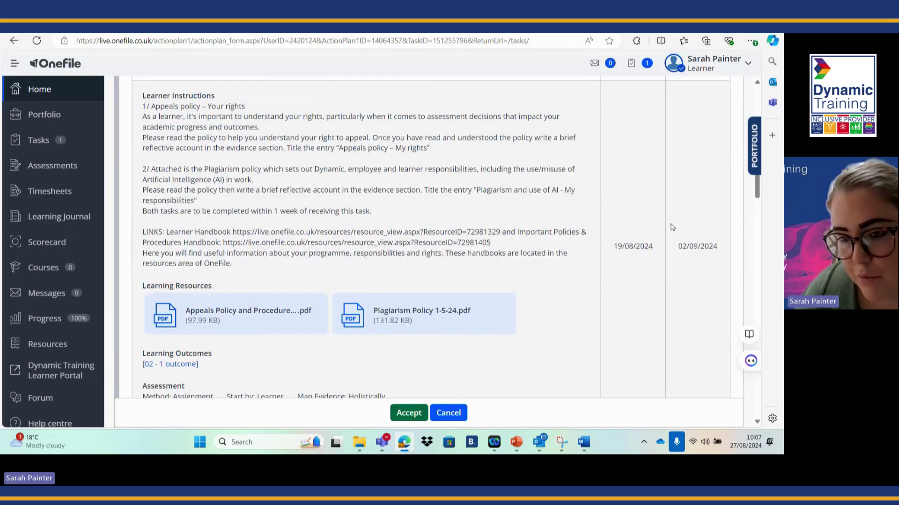
scroll(673, 227, "down", 5)
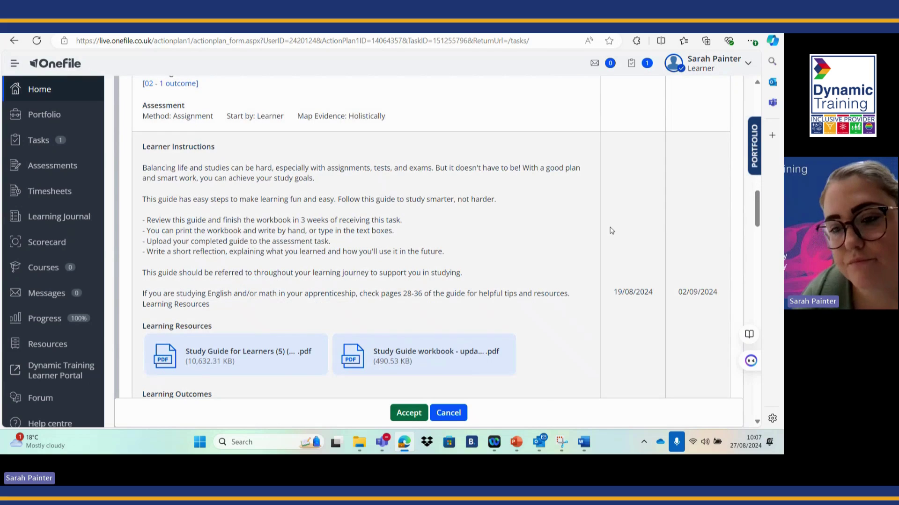
scroll(611, 231, "up", 12)
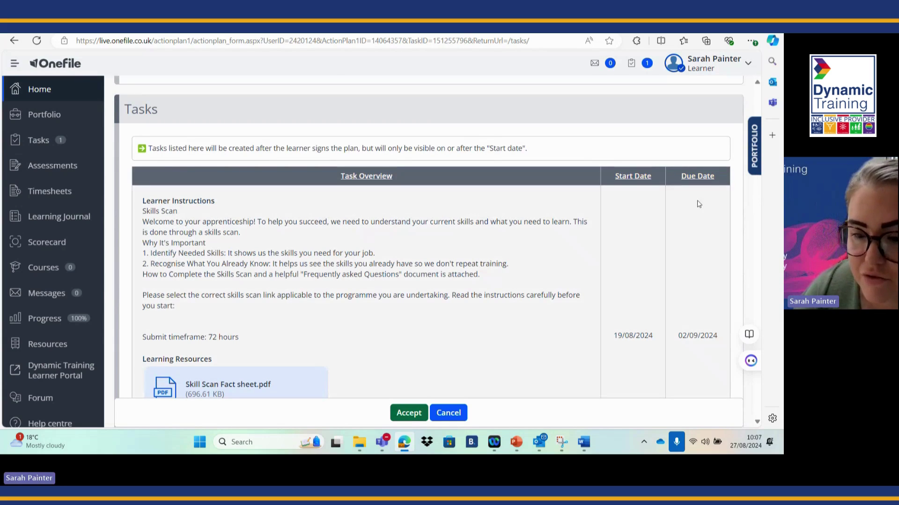
scroll(557, 316, "down", 2)
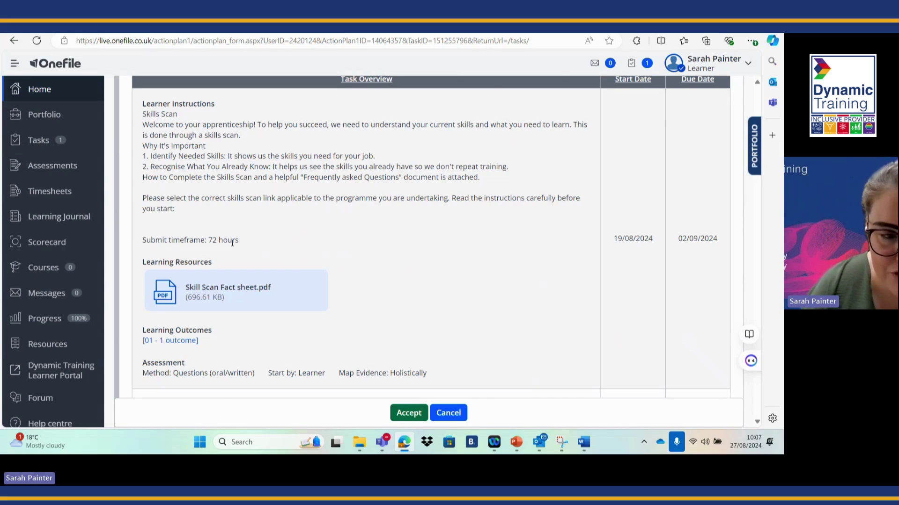
scroll(256, 243, "down", 3)
scroll(256, 243, "down", 5)
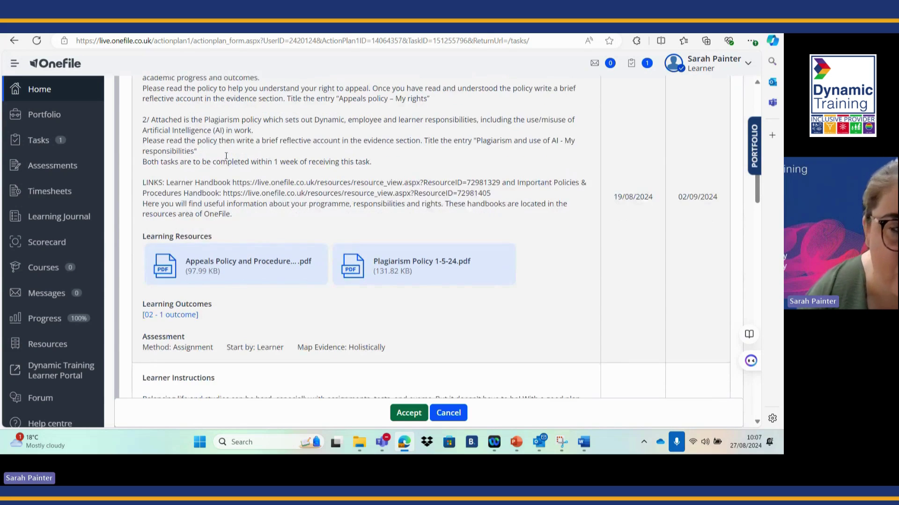
scroll(226, 156, "up", 2)
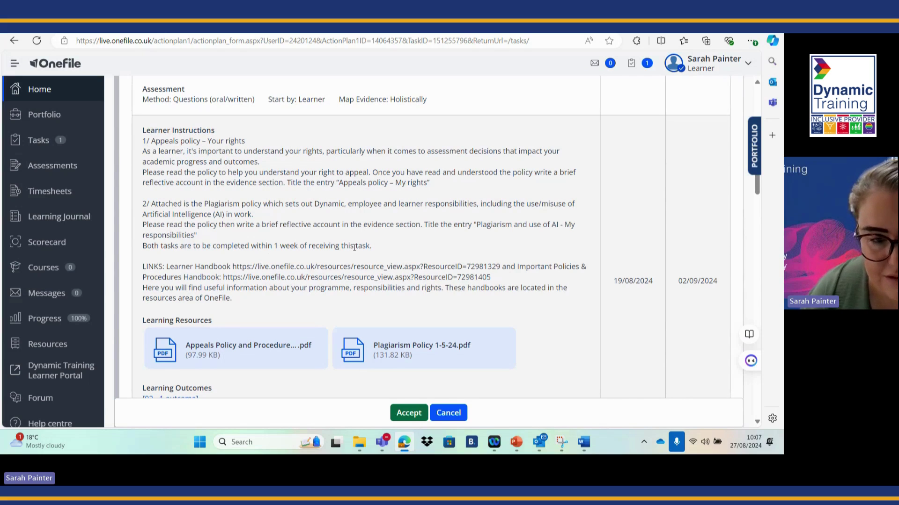
scroll(227, 250, "down", 10)
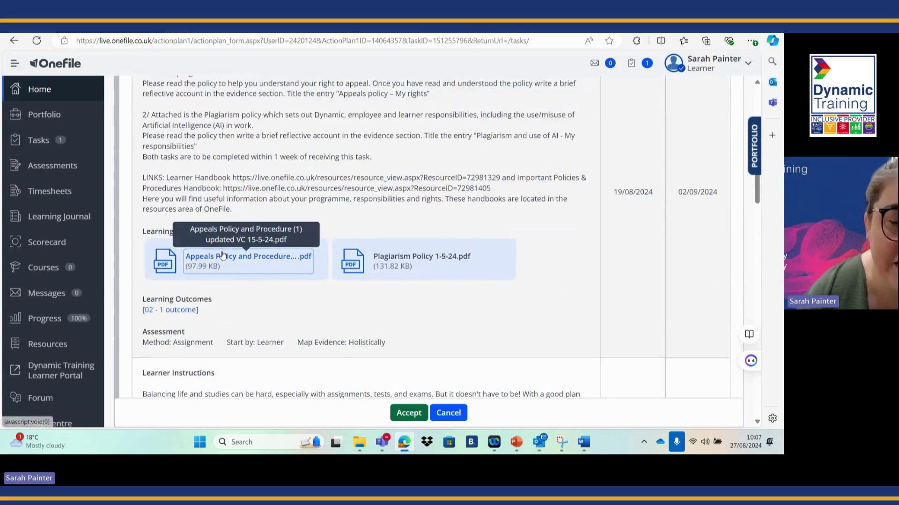
scroll(223, 254, "up", 10)
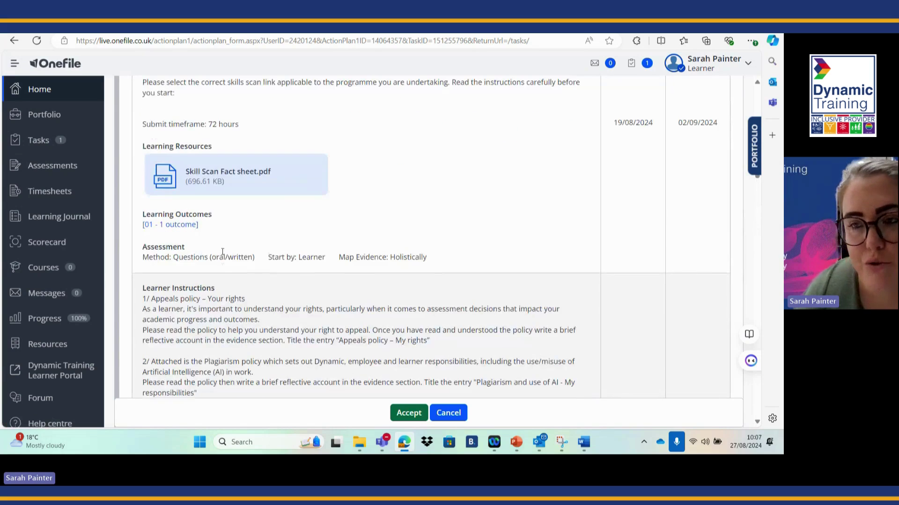
scroll(222, 252, "up", 2)
scroll(223, 252, "down", 2)
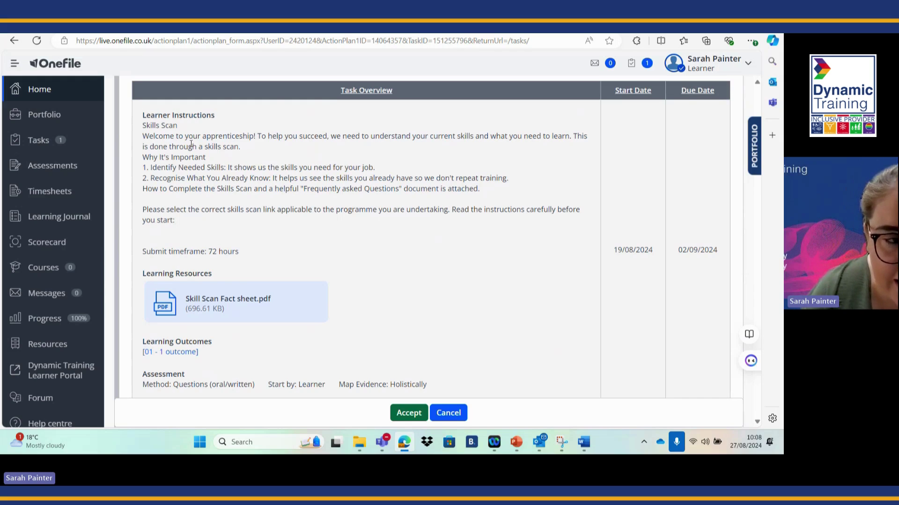
scroll(235, 217, "down", 6)
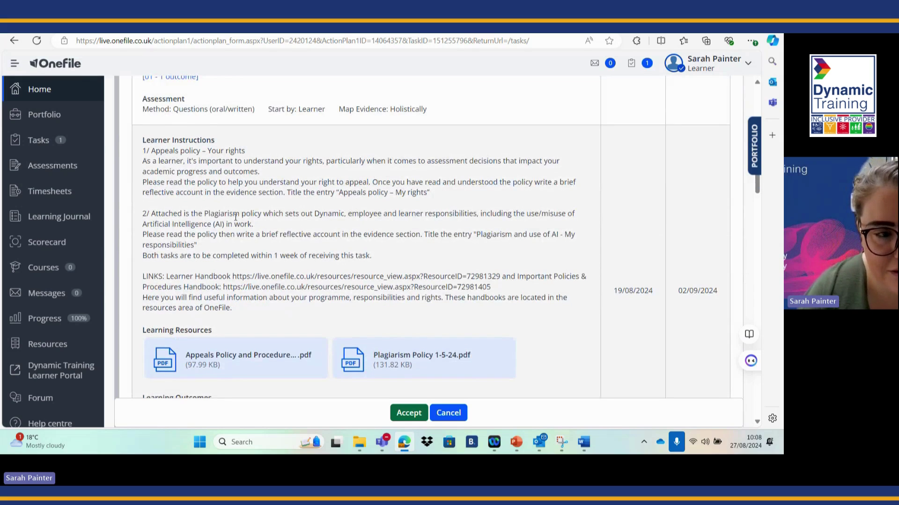
scroll(235, 217, "down", 1)
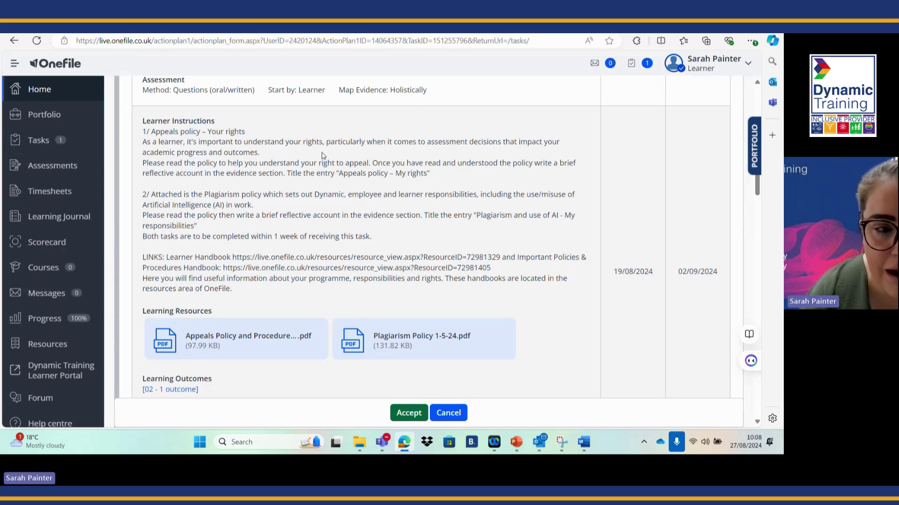
scroll(322, 156, "down", 1)
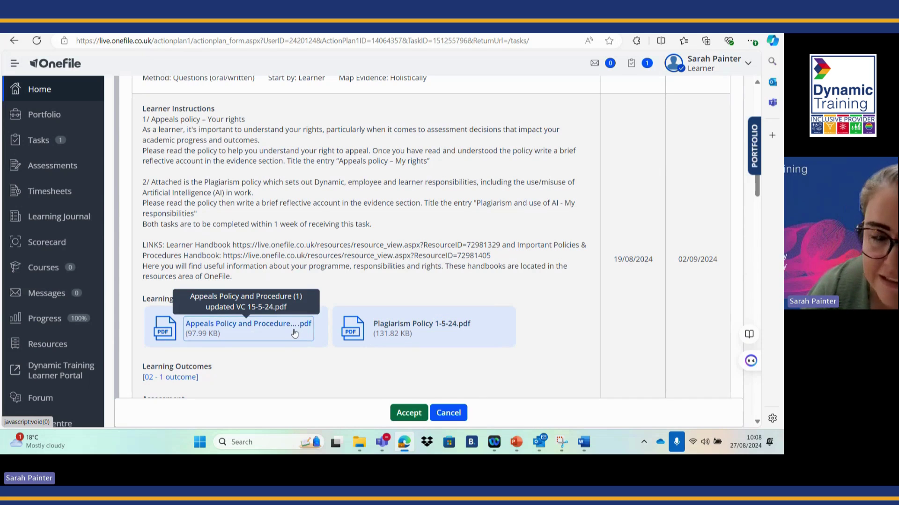
scroll(318, 212, "down", 2)
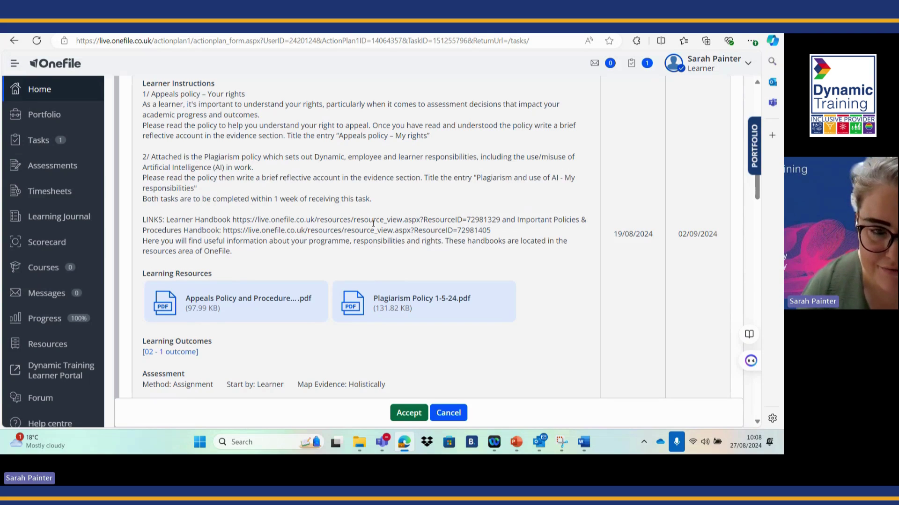
scroll(373, 223, "down", 5)
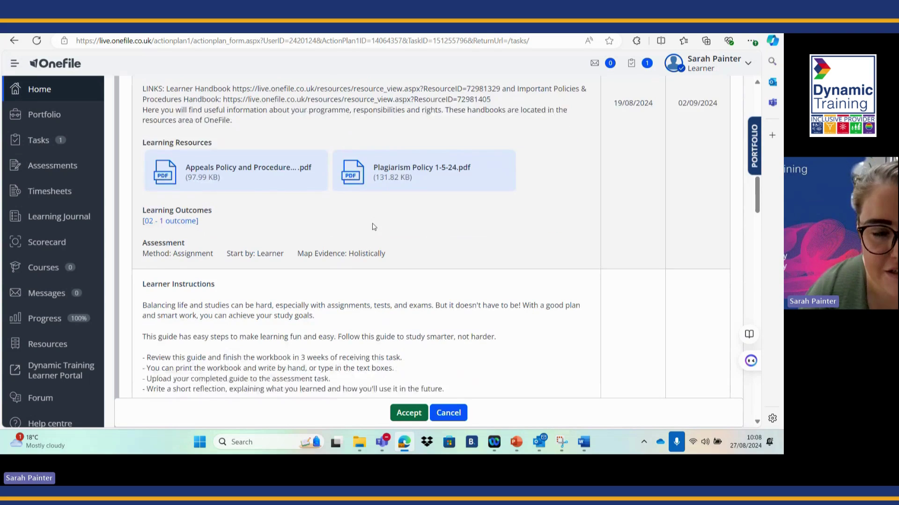
scroll(373, 226, "down", 1)
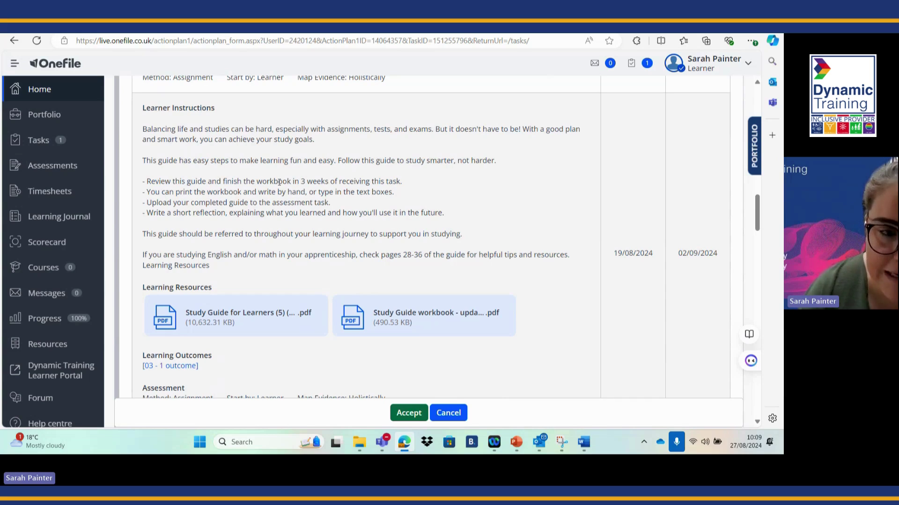
scroll(327, 184, "down", 1)
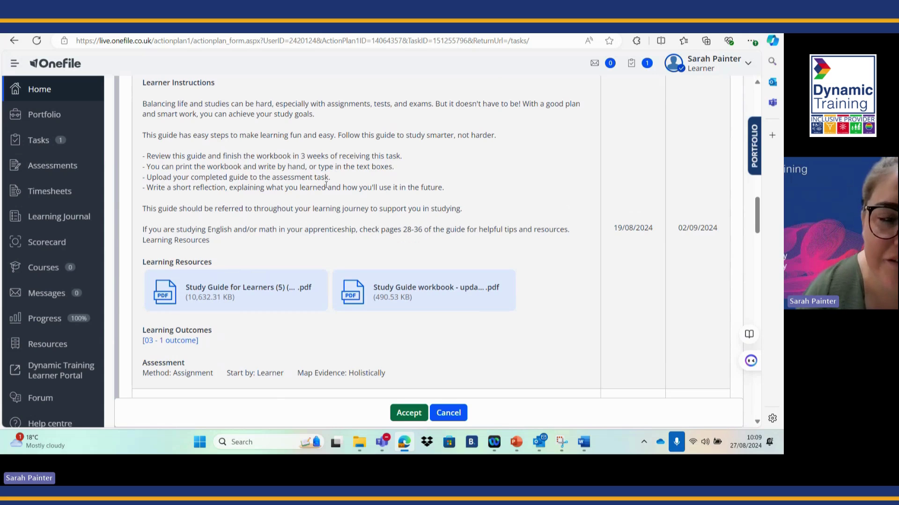
scroll(326, 185, "down", 2)
scroll(327, 187, "down", 2)
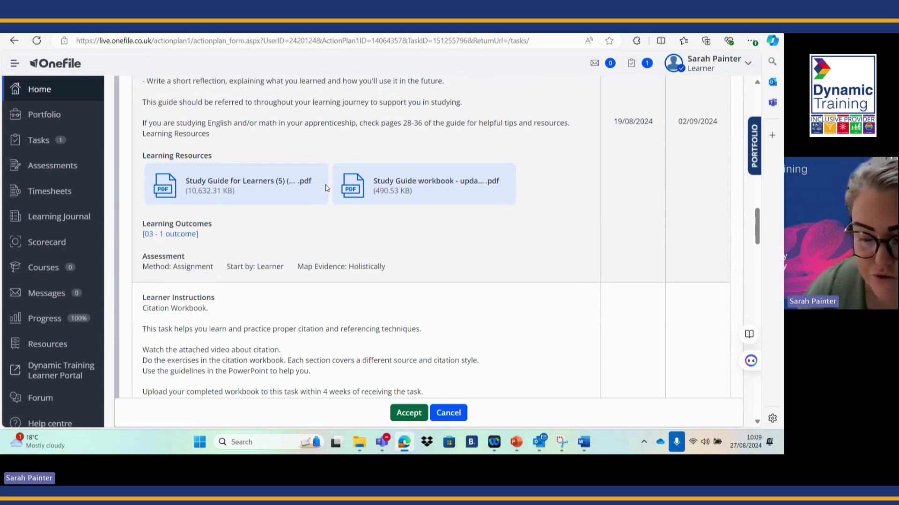
scroll(326, 188, "down", 2)
scroll(326, 187, "up", 15)
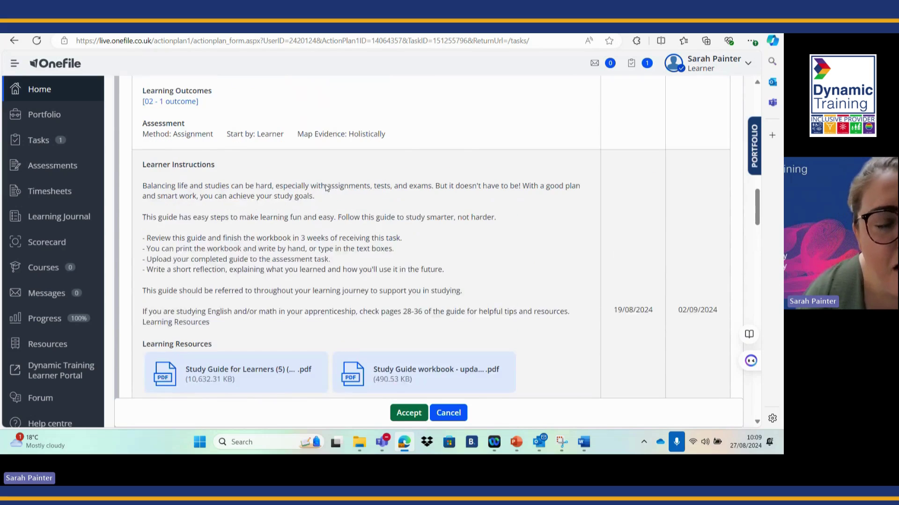
scroll(326, 186, "up", 10)
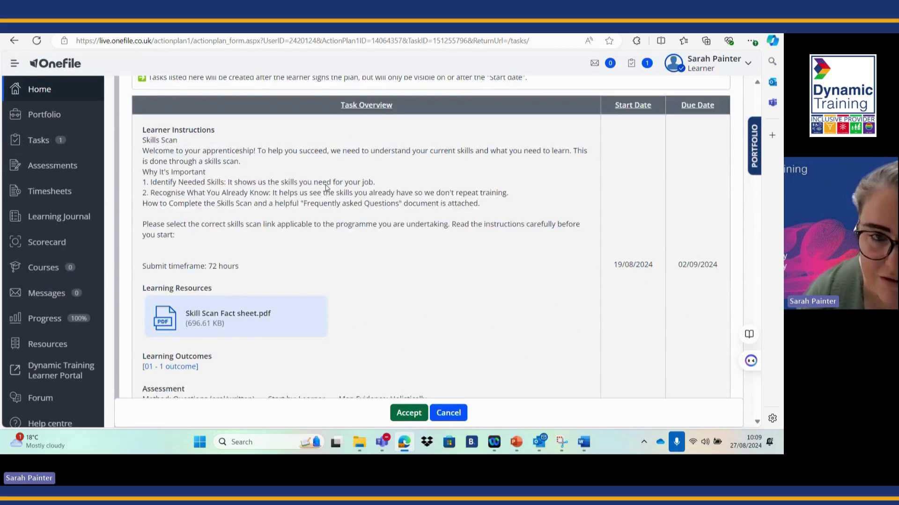
scroll(327, 188, "down", 2)
scroll(326, 186, "down", 12)
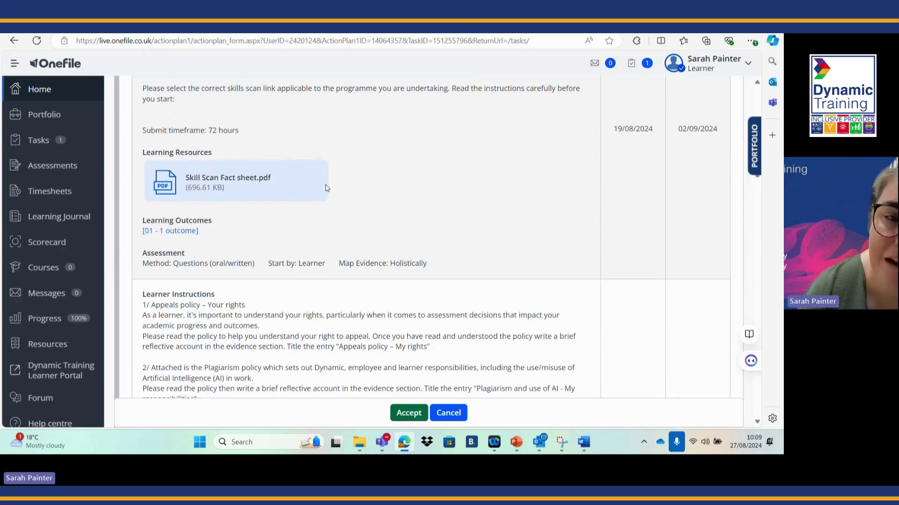
scroll(327, 187, "down", 3)
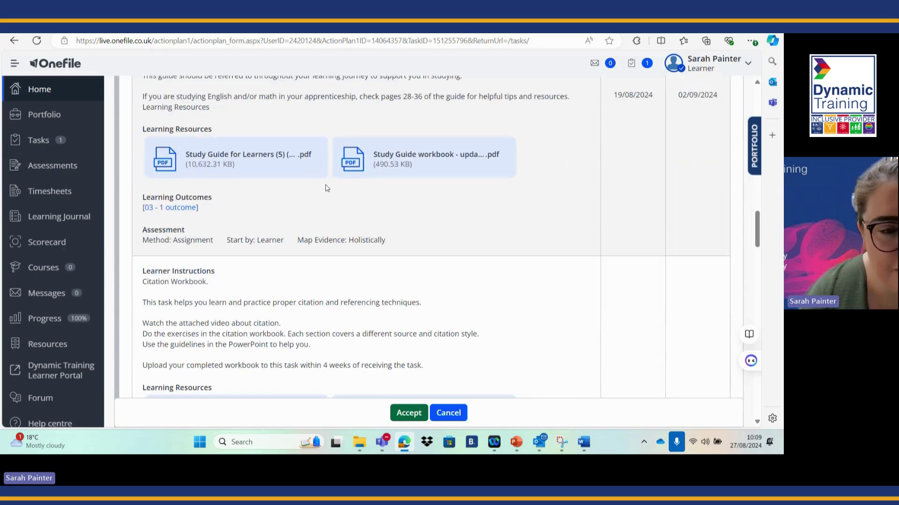
scroll(286, 230, "down", 2)
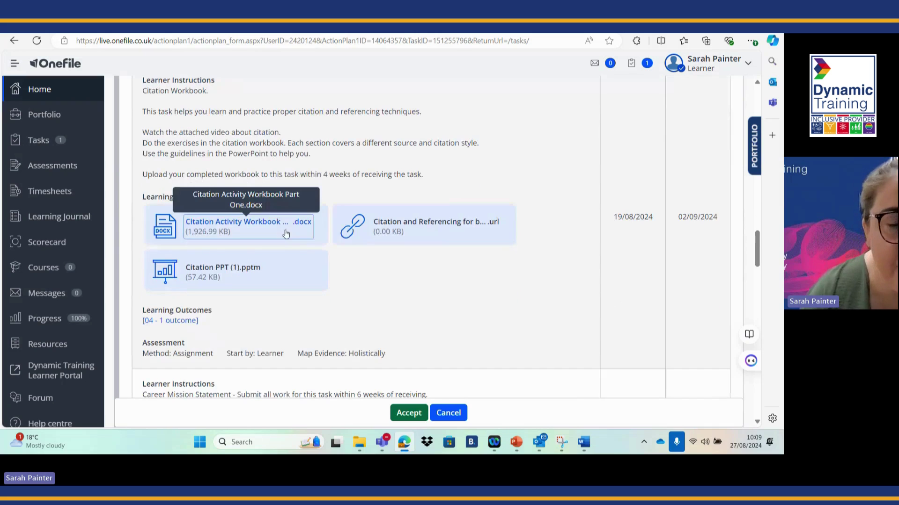
scroll(257, 167, "up", 1)
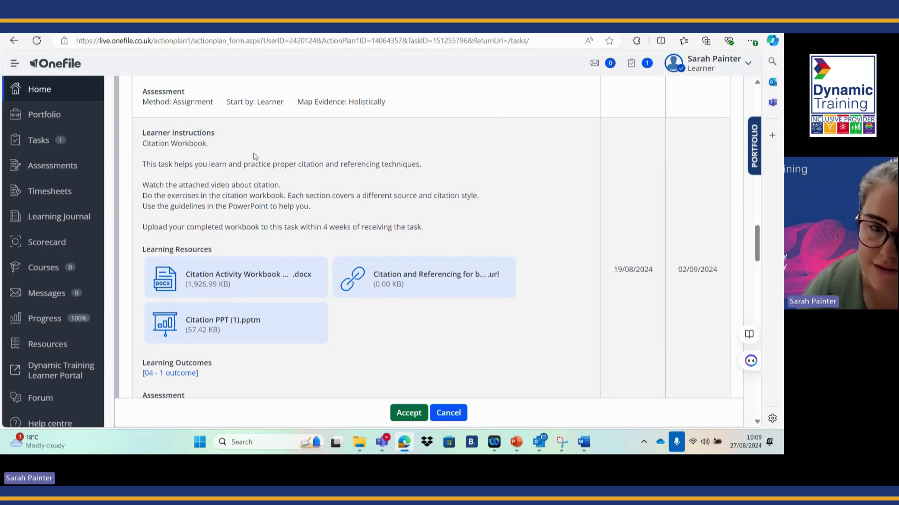
scroll(255, 159, "down", 1)
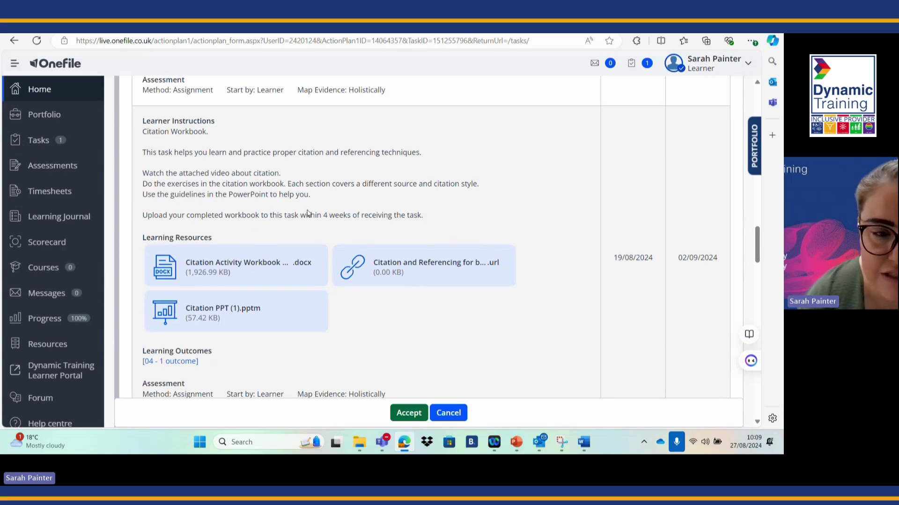
scroll(325, 214, "down", 1)
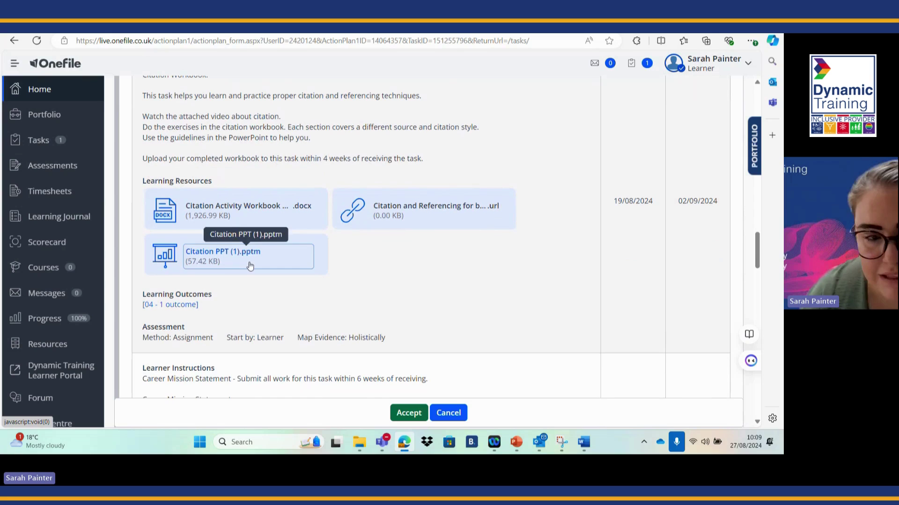
scroll(356, 239, "down", 1)
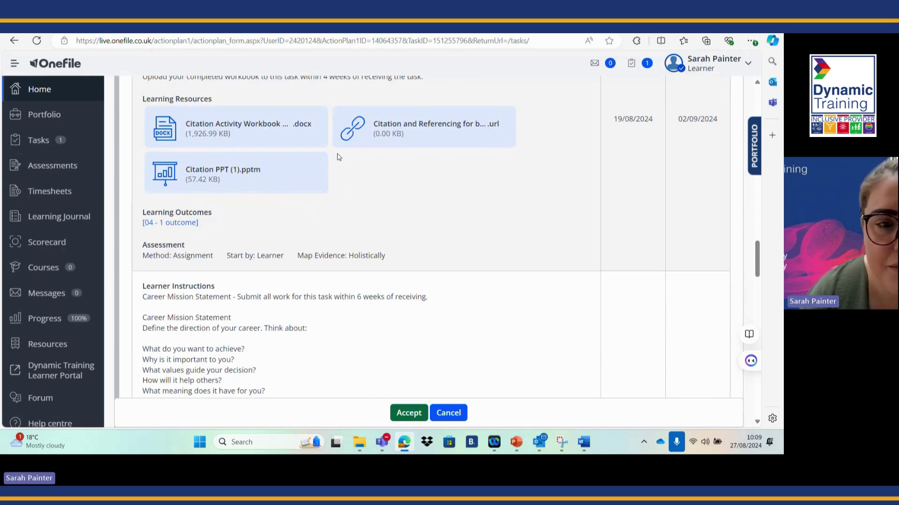
scroll(339, 157, "up", 1)
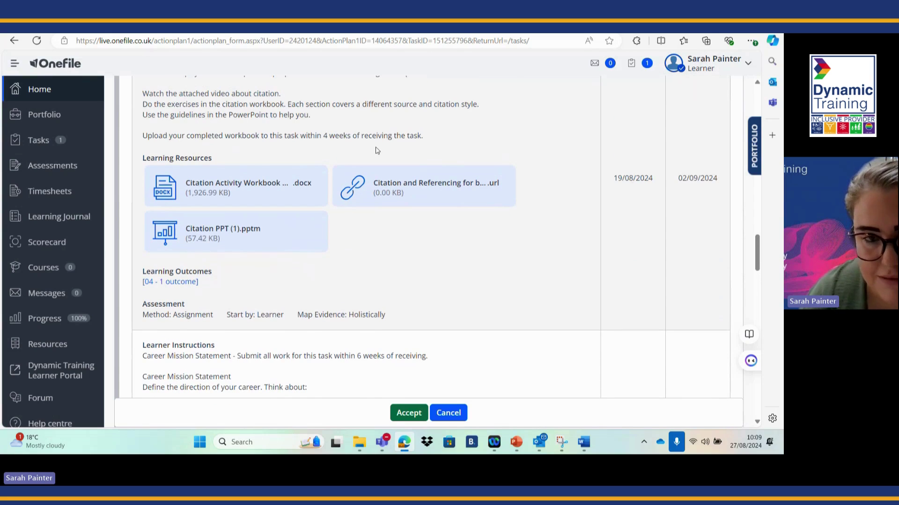
scroll(387, 235, "down", 1)
scroll(387, 236, "down", 4)
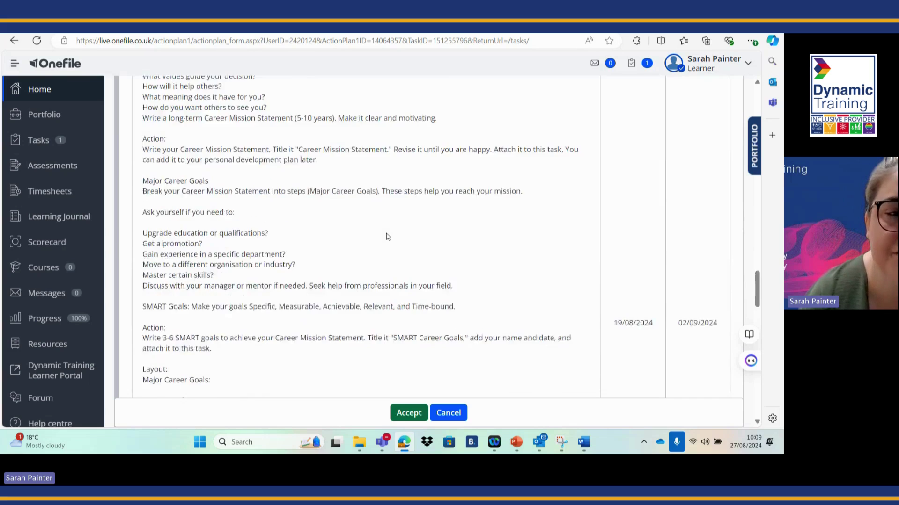
scroll(387, 237, "up", 1)
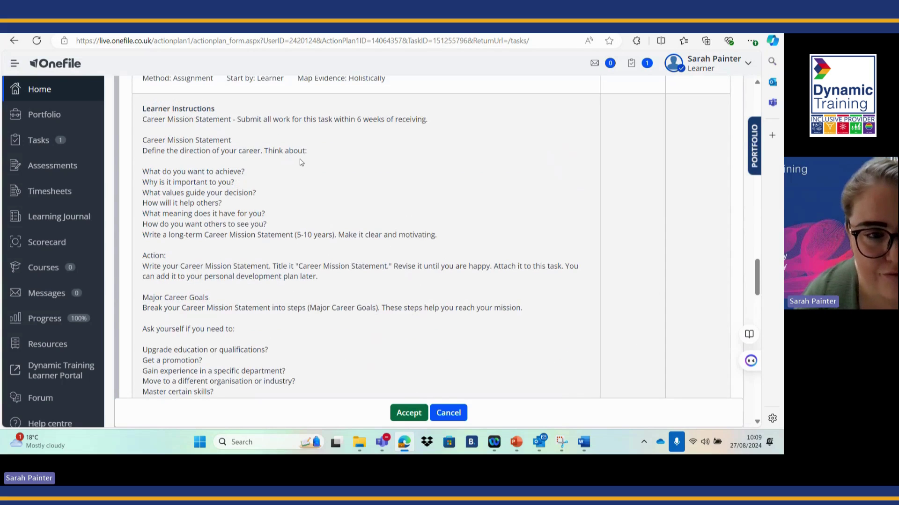
scroll(302, 161, "up", 1)
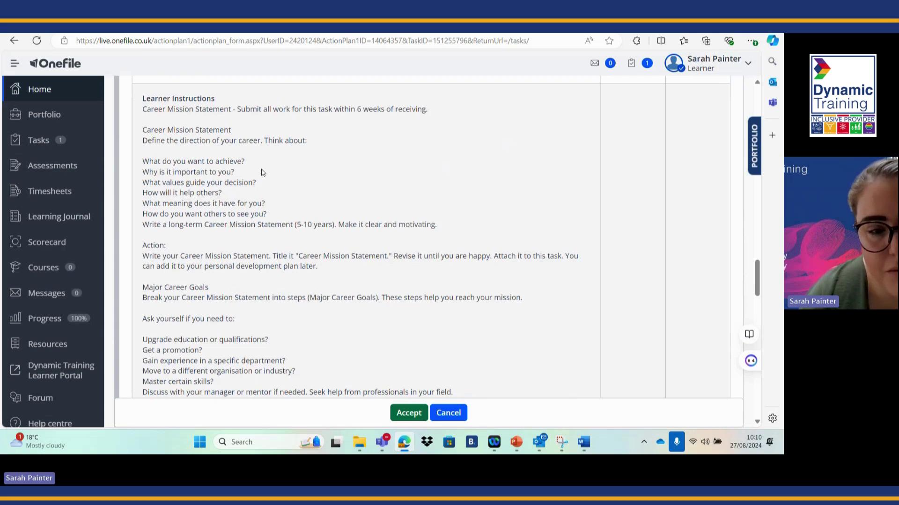
scroll(262, 172, "down", 2)
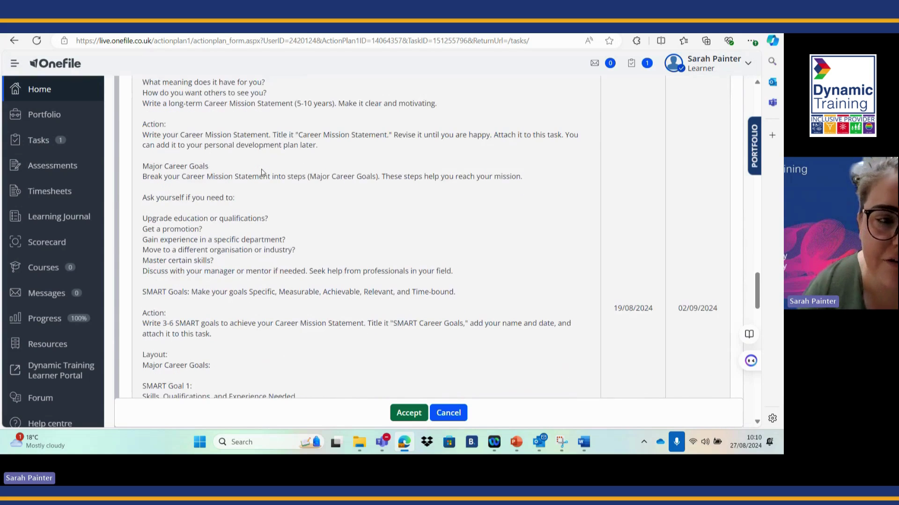
scroll(261, 172, "down", 9)
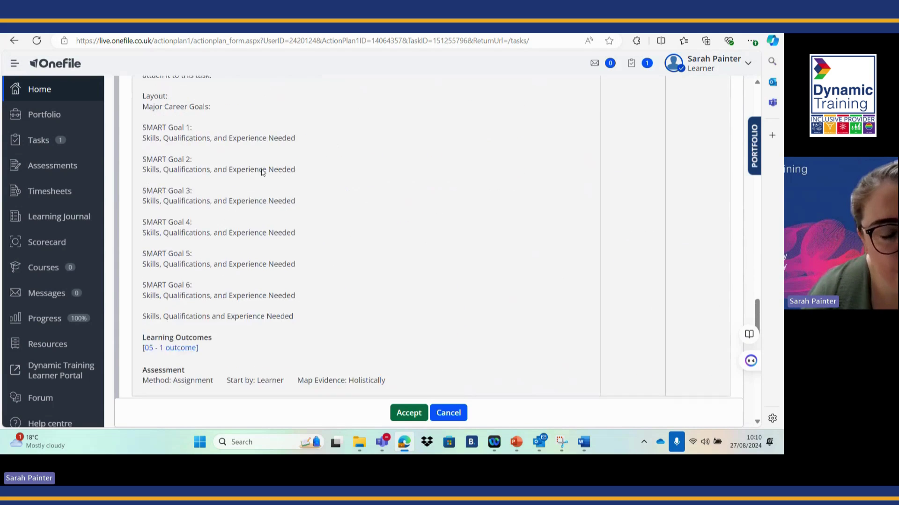
scroll(262, 170, "down", 5)
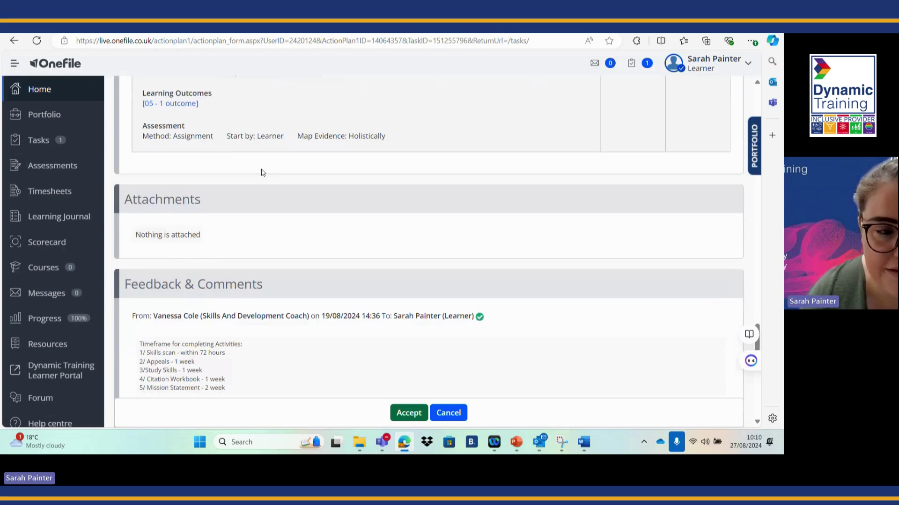
scroll(262, 172, "up", 2)
scroll(262, 172, "down", 2)
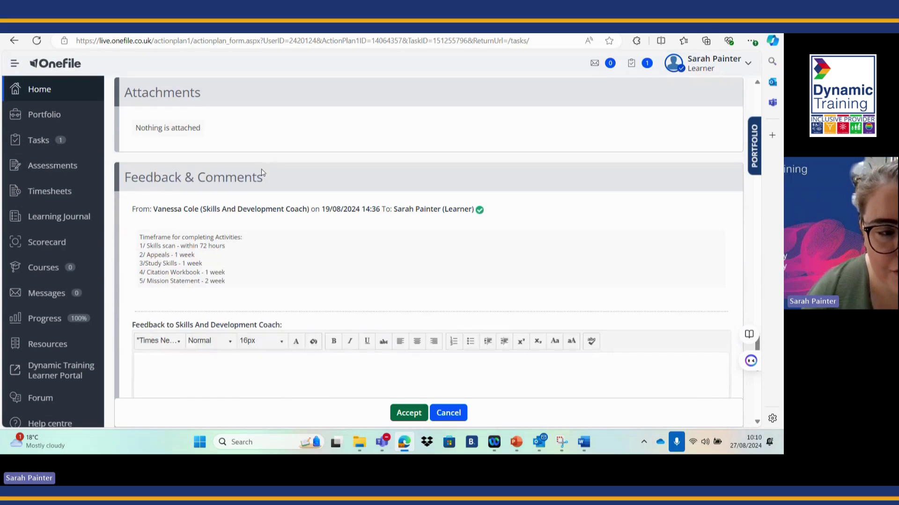
scroll(286, 223, "down", 1)
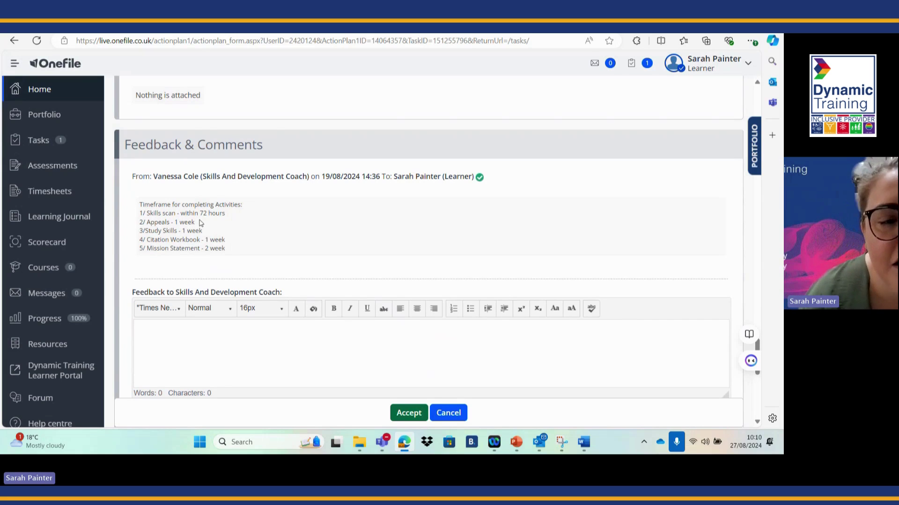
scroll(217, 257, "down", 2)
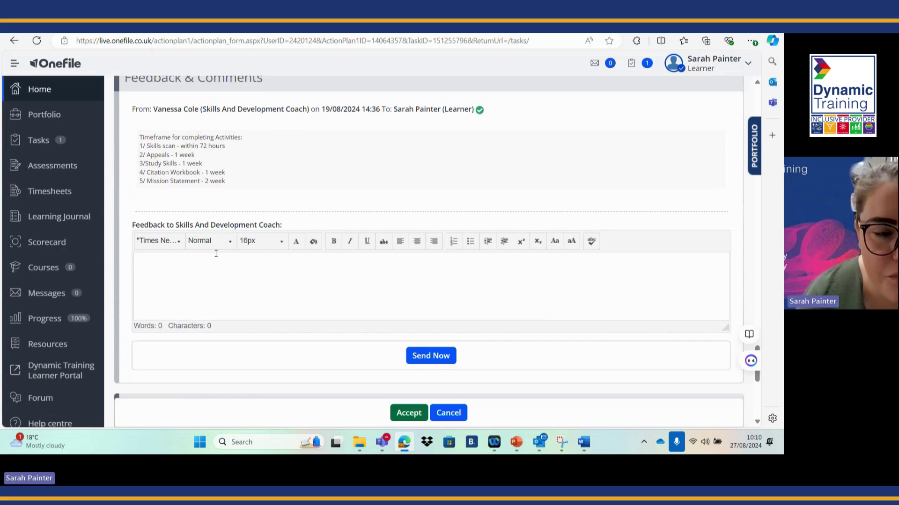
left_click(245, 273)
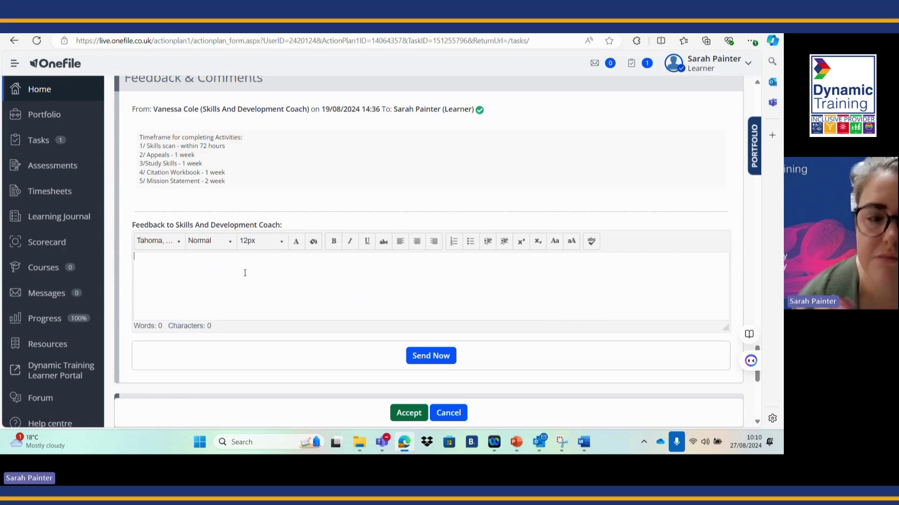
scroll(245, 272, "down", 7)
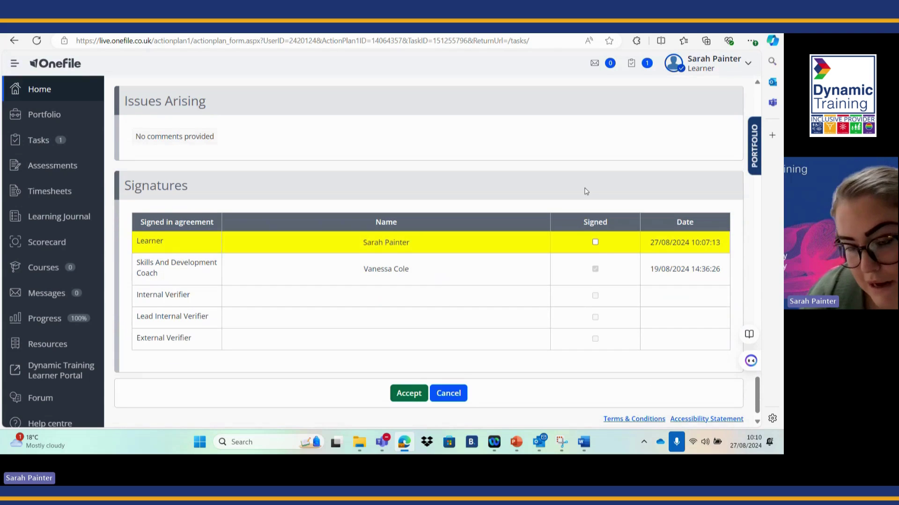
Step: Tick the Learner's Signed box and accept the record
left_click(595, 242)
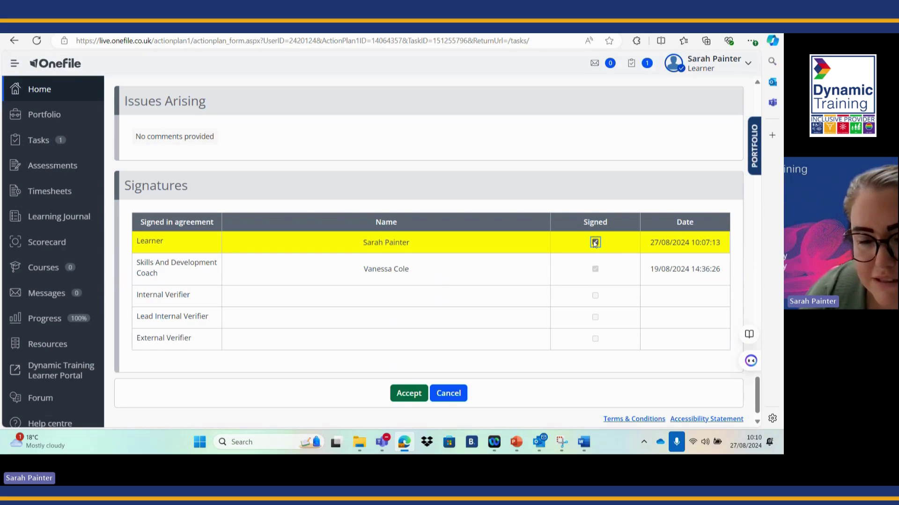
left_click(409, 394)
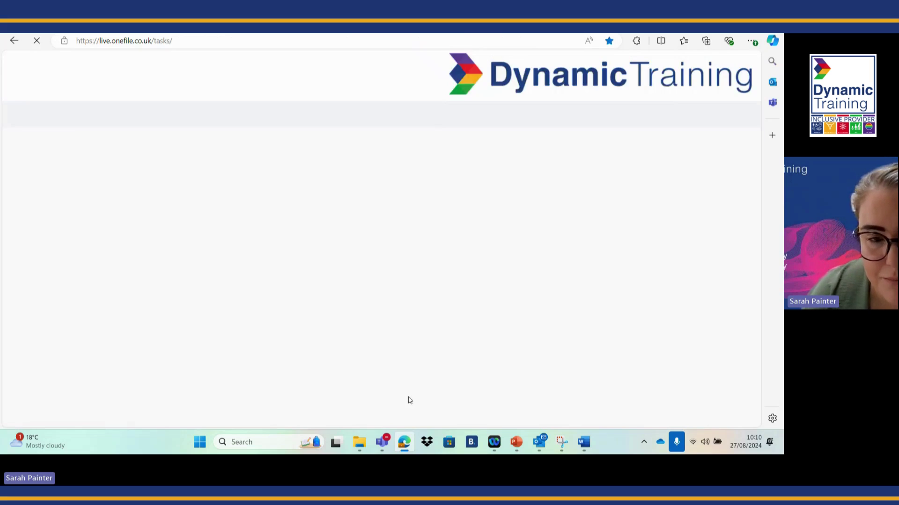
Step: Open the 'ASS9: 1/ Appeals policy – Your rights' task from the Tasks list
scroll(406, 395, "down", 2)
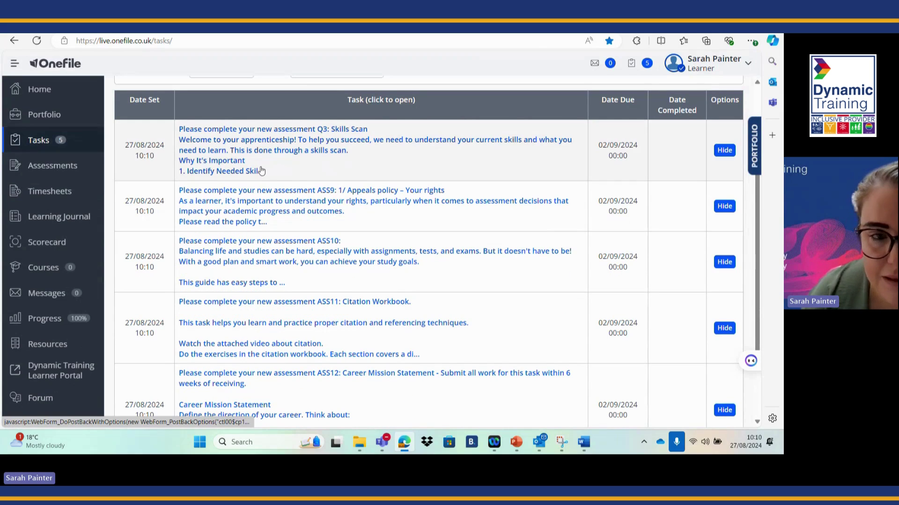
scroll(261, 169, "down", 1)
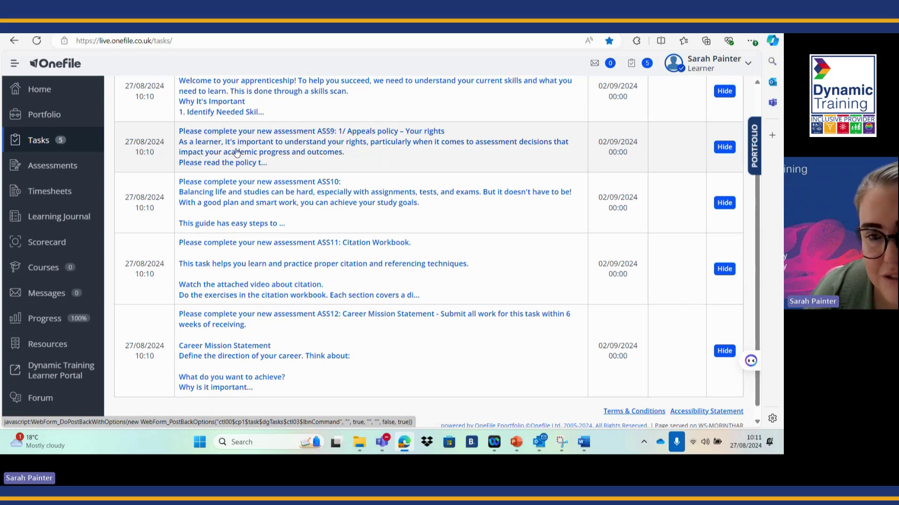
scroll(237, 151, "up", 1)
left_click(248, 192)
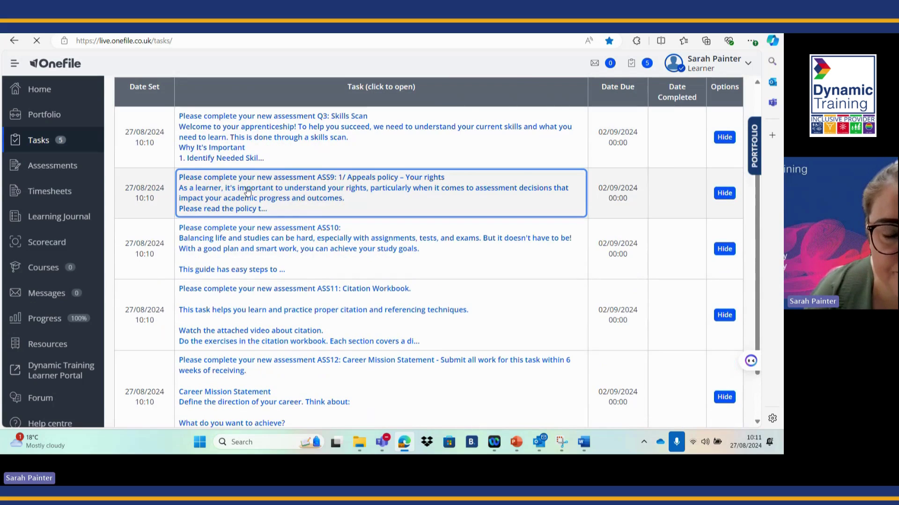
Step: Scroll through the ASS9 form to review its Assessment, Criteria and Evidence sections
scroll(349, 243, "down", 2)
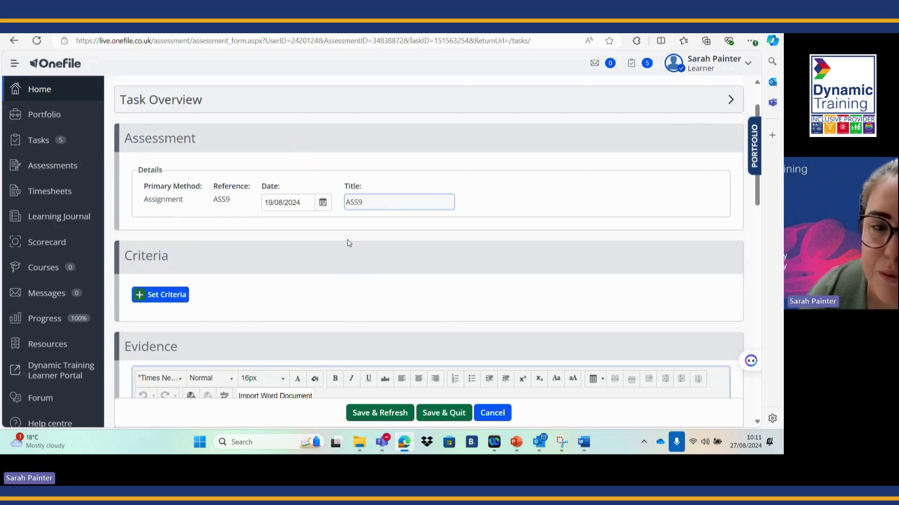
scroll(348, 243, "down", 1)
scroll(349, 243, "down", 2)
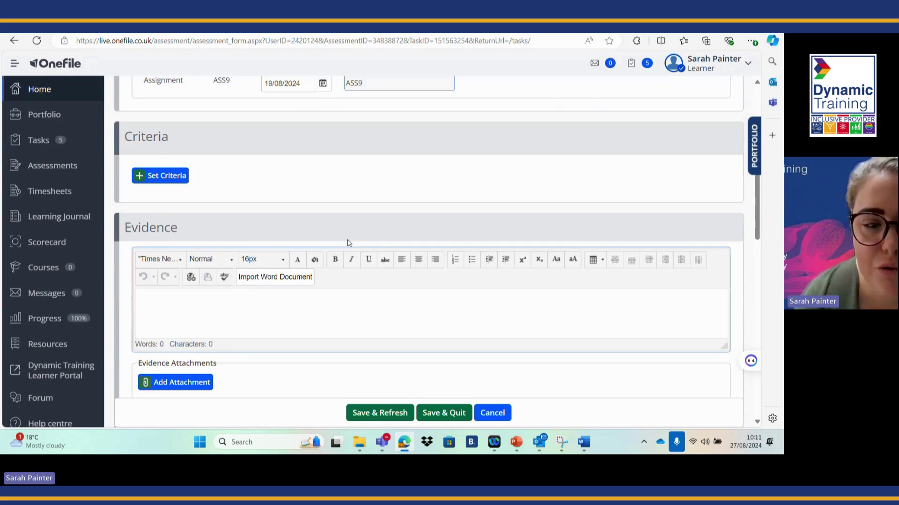
scroll(348, 243, "up", 2)
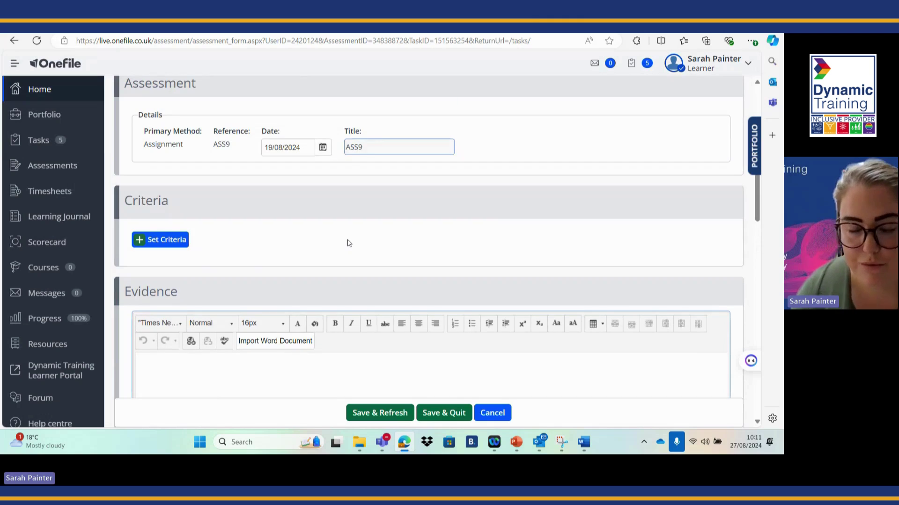
scroll(349, 243, "up", 1)
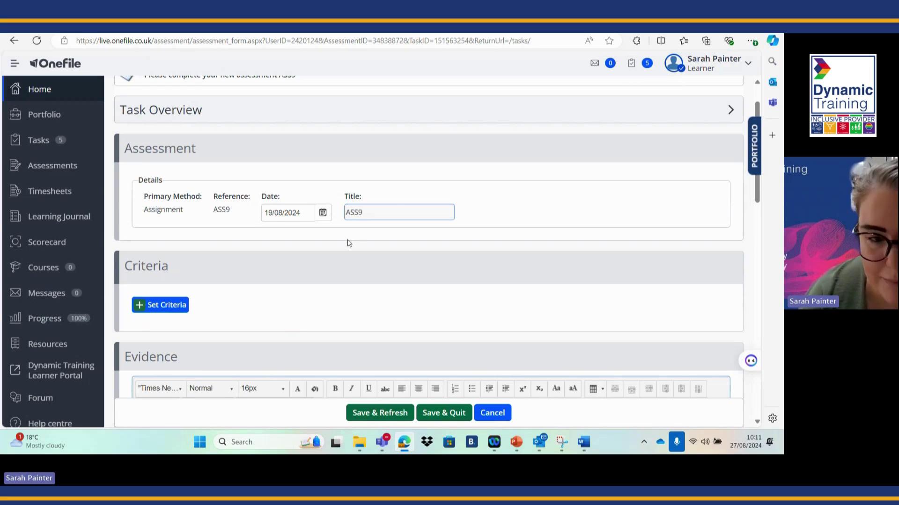
scroll(337, 263, "down", 2)
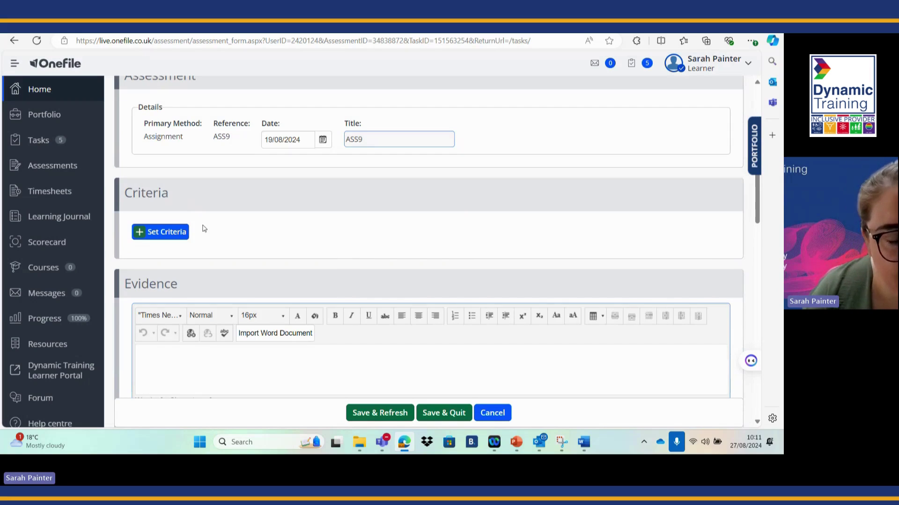
left_click(174, 233)
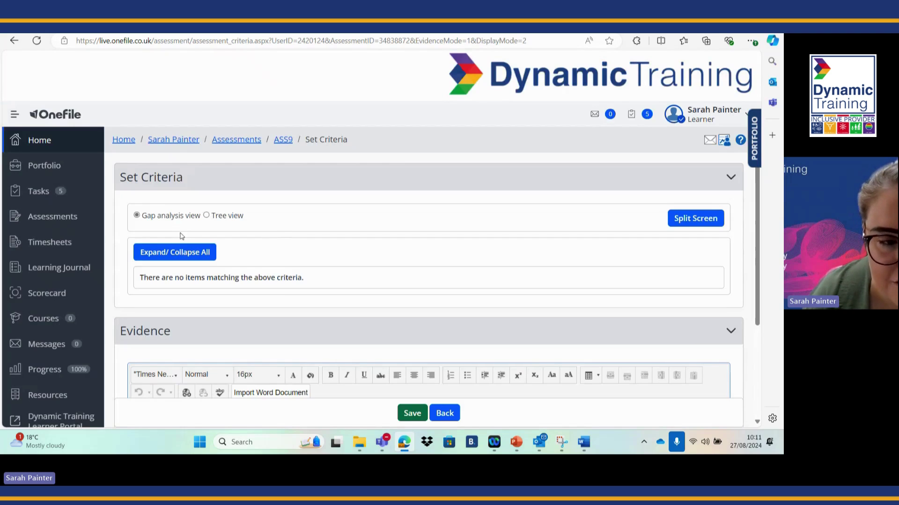
scroll(280, 254, "down", 2)
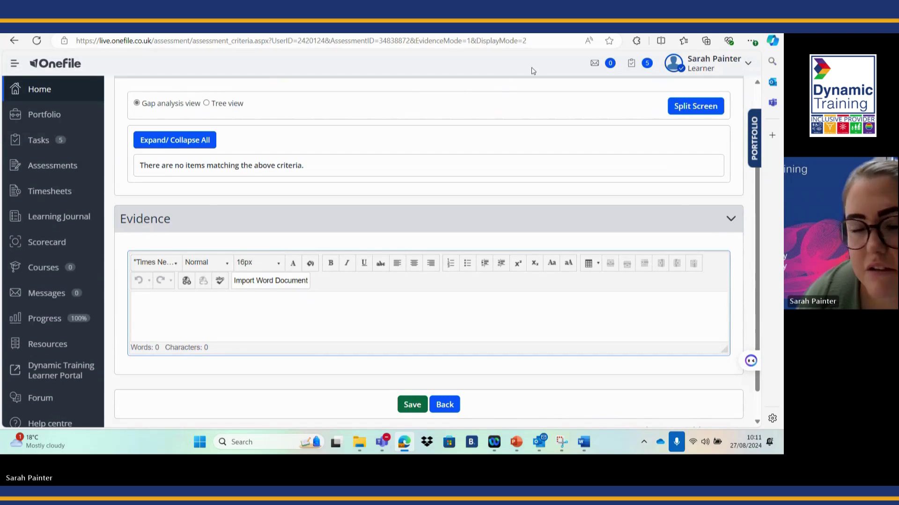
scroll(290, 140, "up", 3)
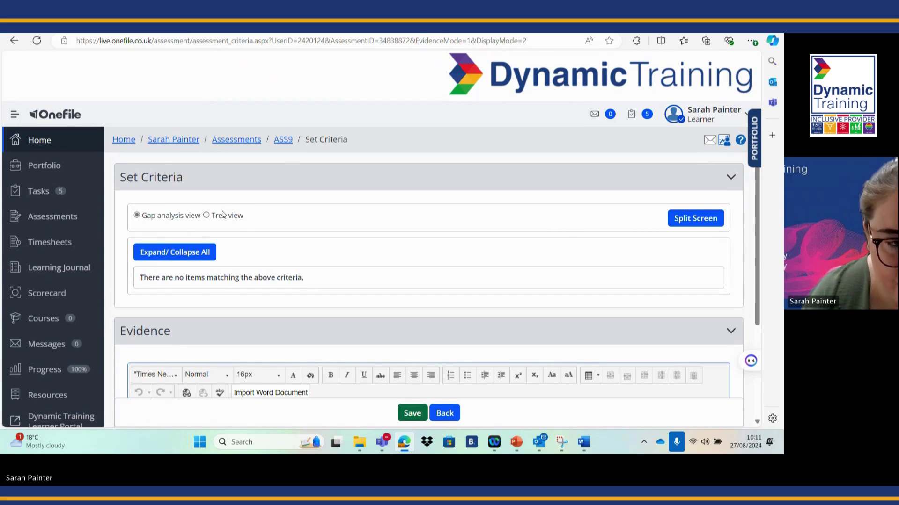
left_click(206, 216)
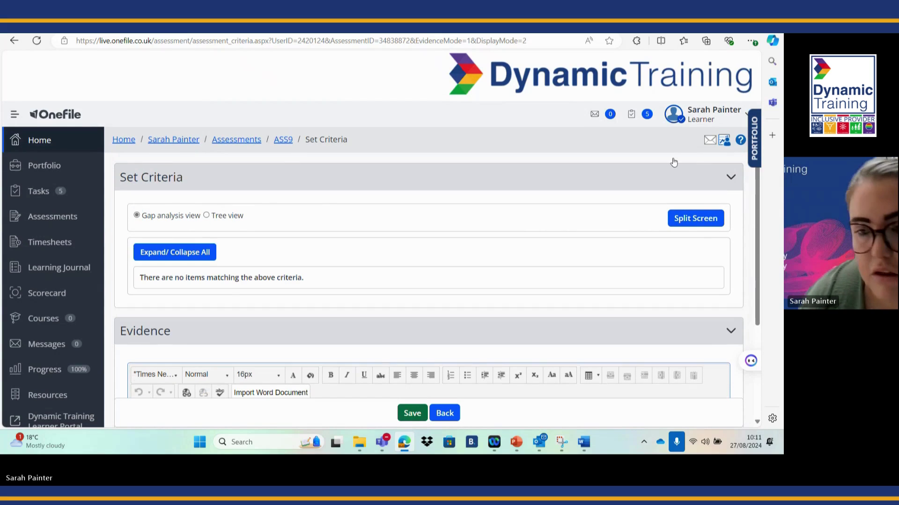
left_click(731, 177)
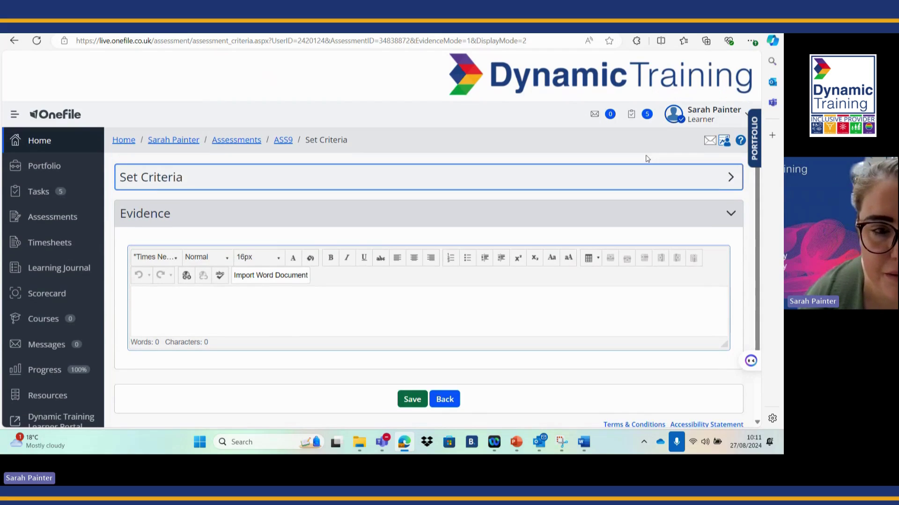
Step: Return to the ASS9 form via its breadcrumb and bring the Evidence section into view
left_click(284, 140)
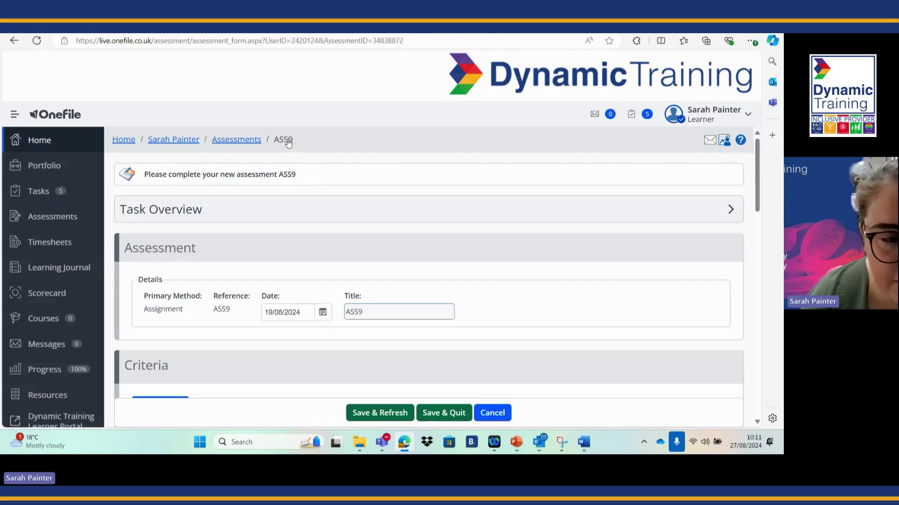
scroll(365, 296, "down", 5)
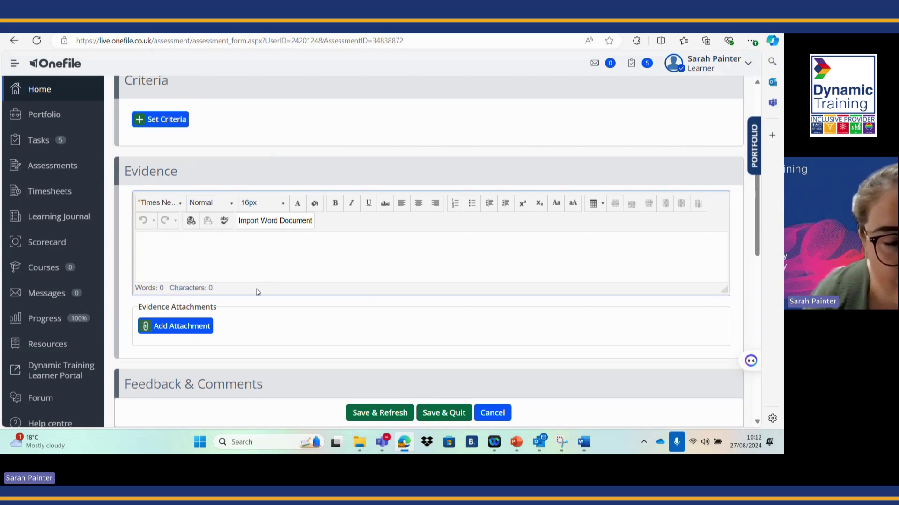
Step: Upload 'Evidence for Task 1.docx' from the Evidence to attach folder as an ASS9 attachment
left_click(183, 331)
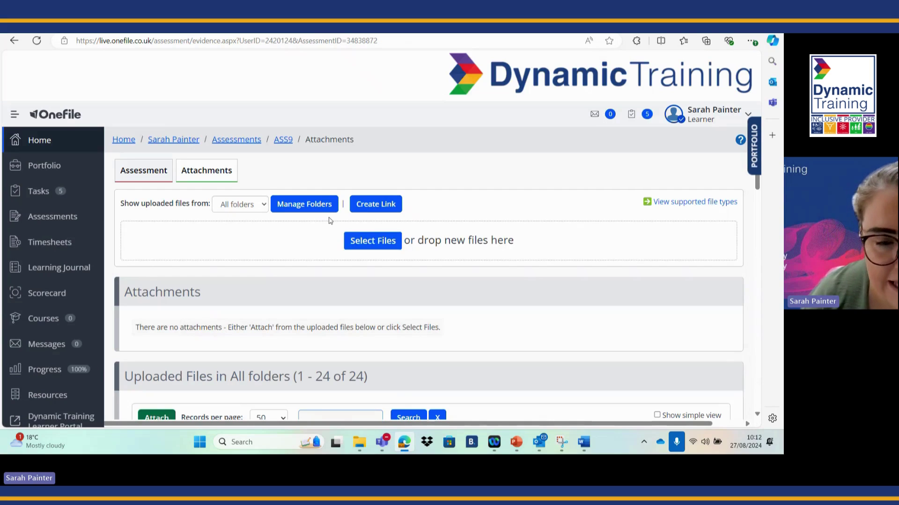
scroll(401, 242, "down", 3)
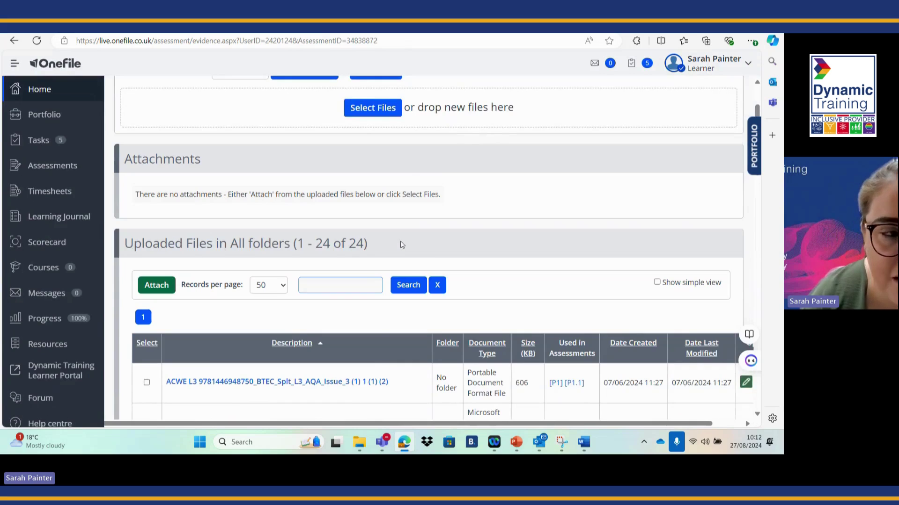
scroll(401, 243, "up", 2)
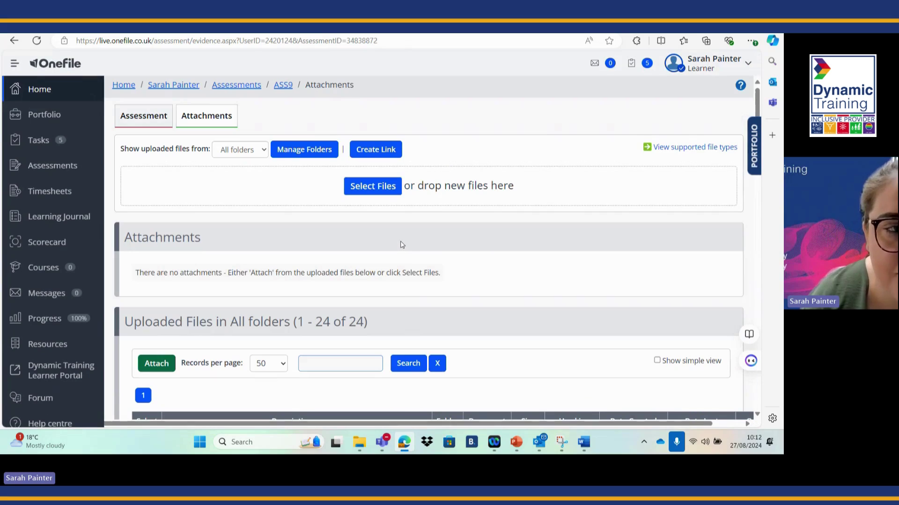
left_click(383, 189)
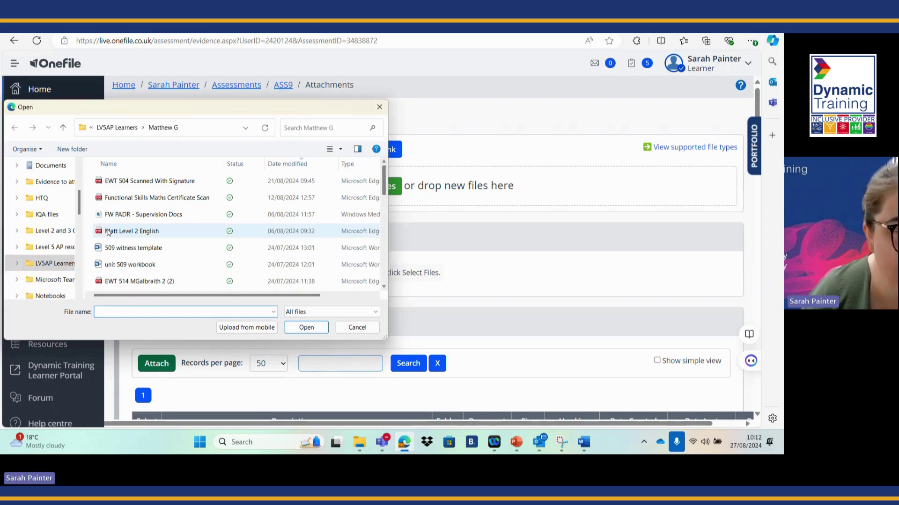
scroll(80, 201, "up", 1)
scroll(80, 200, "up", 2)
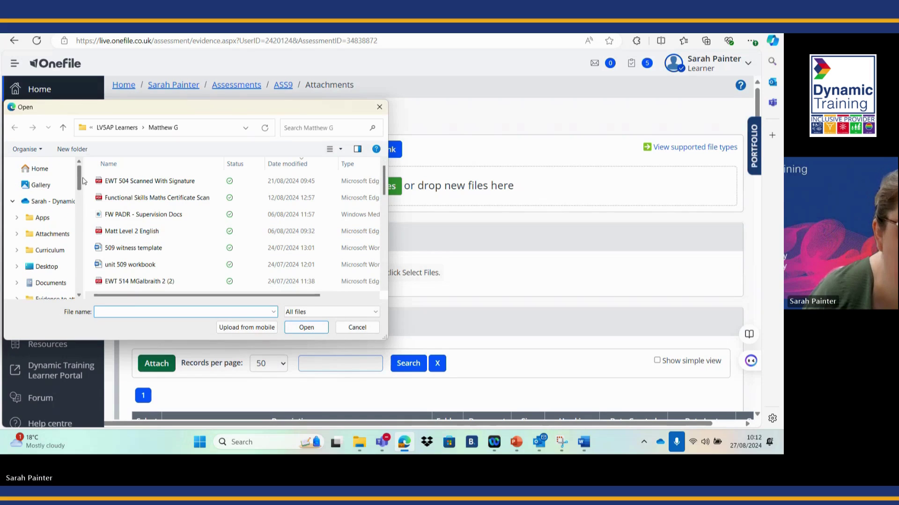
scroll(56, 262, "down", 2)
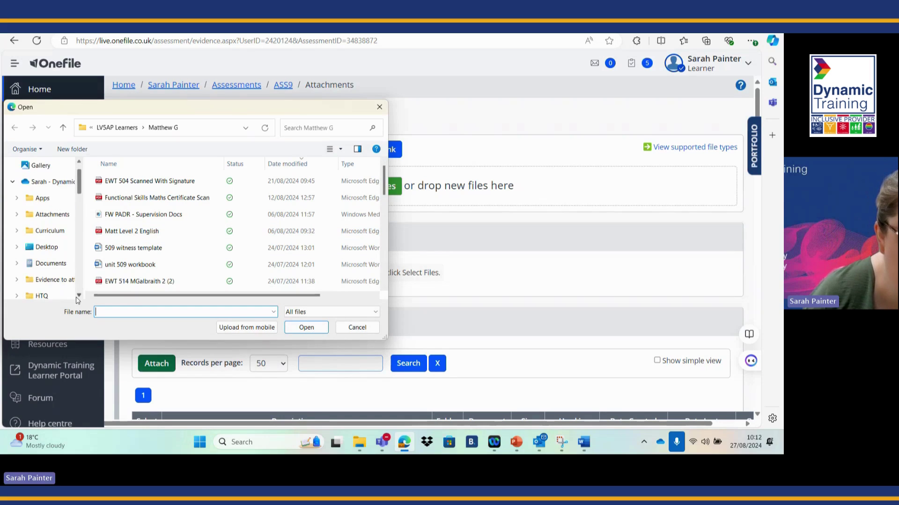
left_click(65, 231)
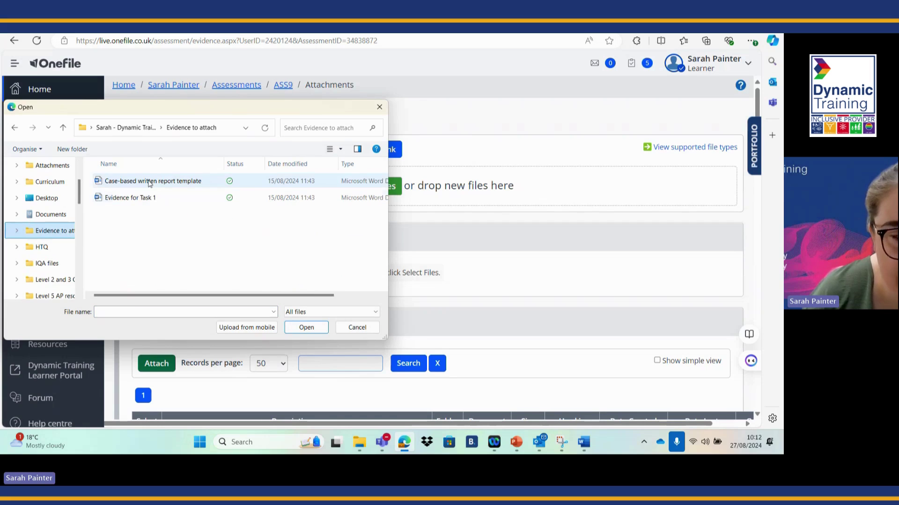
double_click(139, 198)
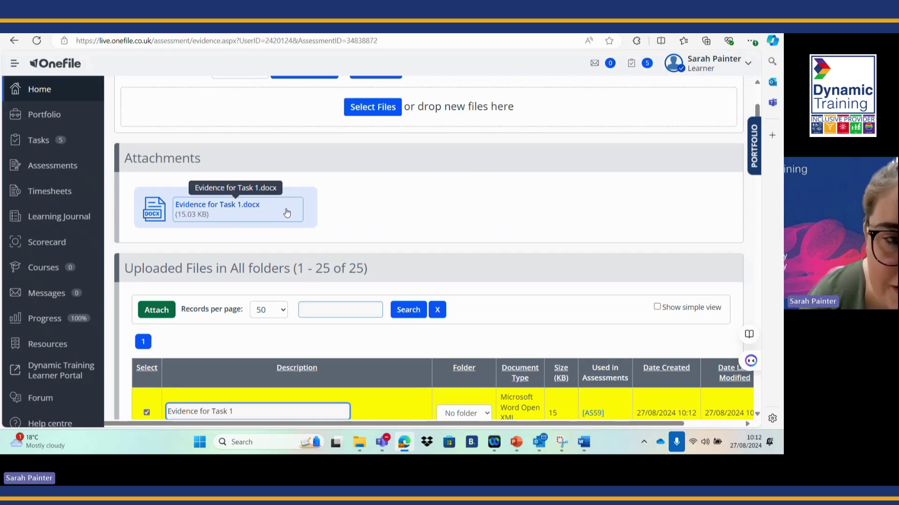
scroll(391, 214, "up", 3)
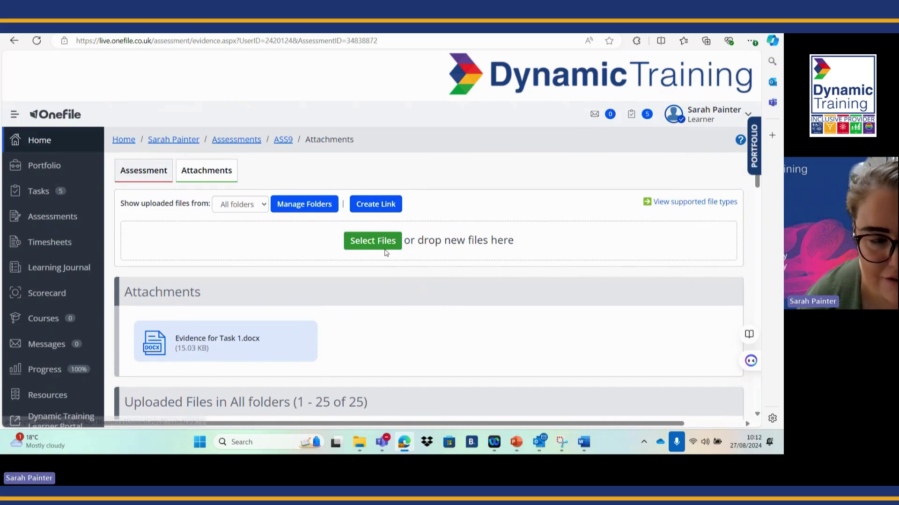
scroll(384, 250, "down", 2)
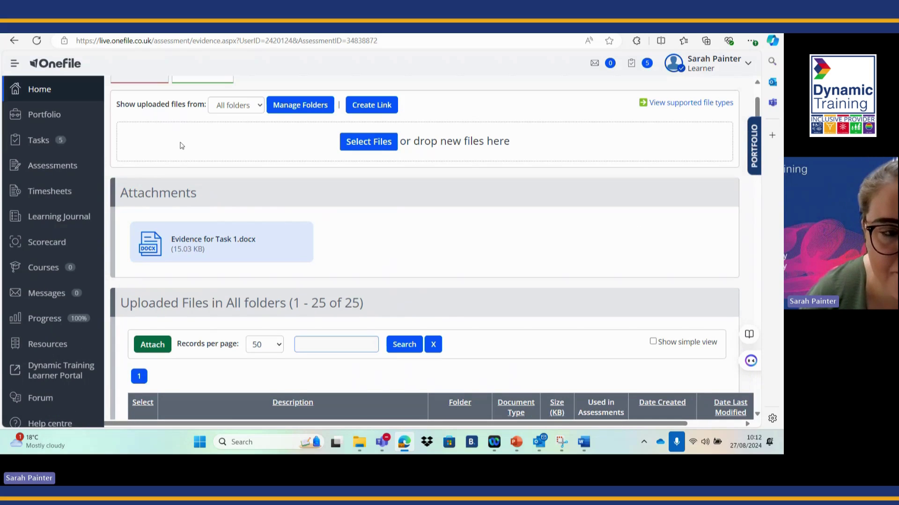
scroll(178, 159, "up", 1)
scroll(178, 163, "up", 1)
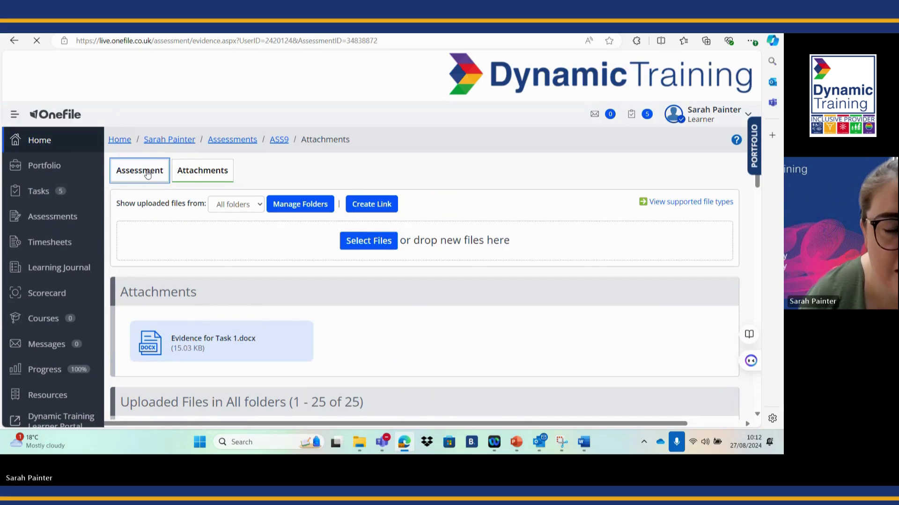
Step: Go back to the Assessment tab and place the cursor in the Feedback & Comments editor
left_click(146, 168)
scroll(376, 282, "down", 10)
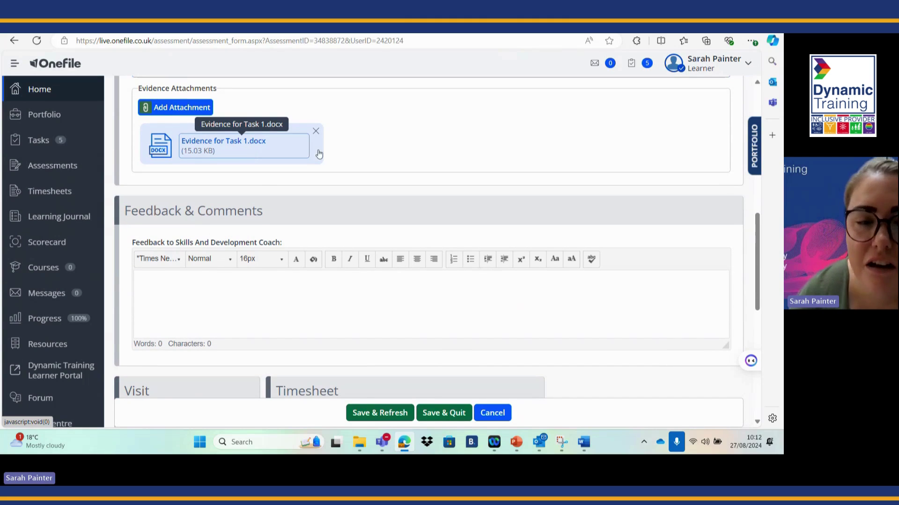
scroll(427, 170, "down", 1)
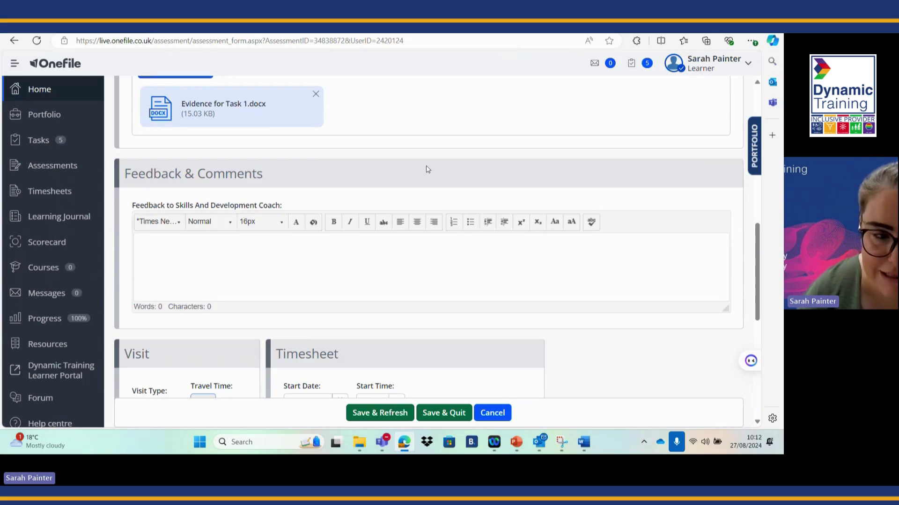
scroll(423, 166, "down", 2)
left_click(359, 182)
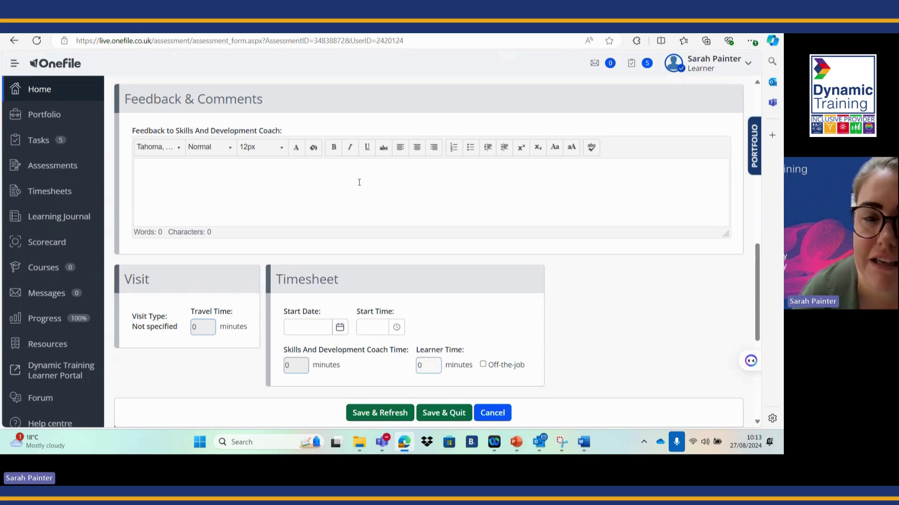
Step: Enter 10 minutes of learner time on the timesheet, ticked as off-the-job
scroll(359, 182, "down", 2)
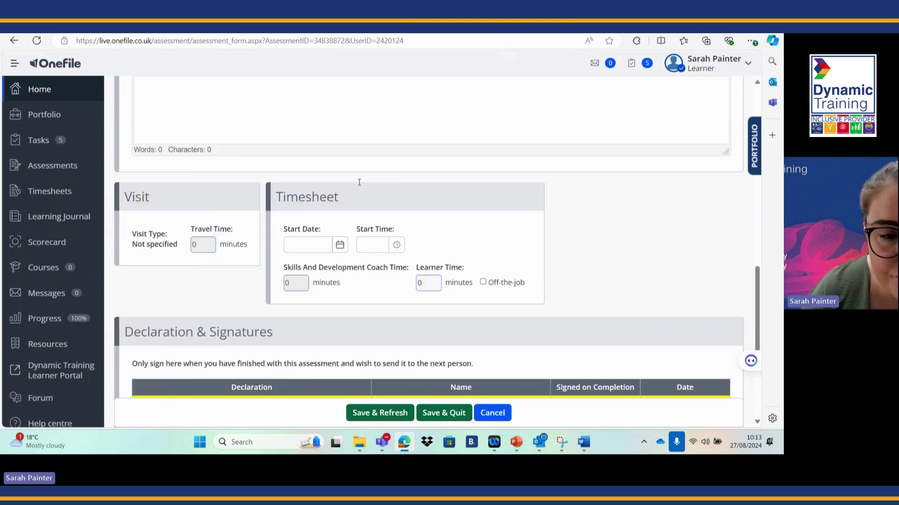
scroll(359, 182, "down", 1)
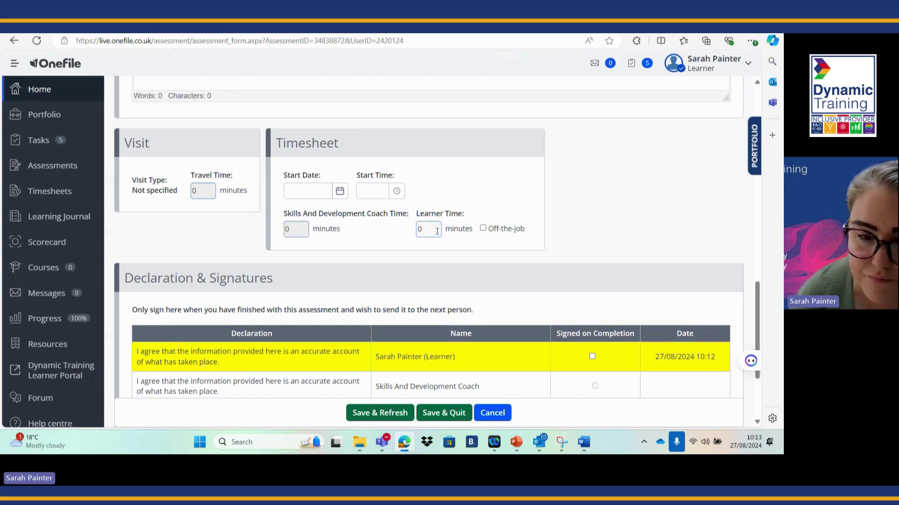
left_click(436, 230)
type("10")
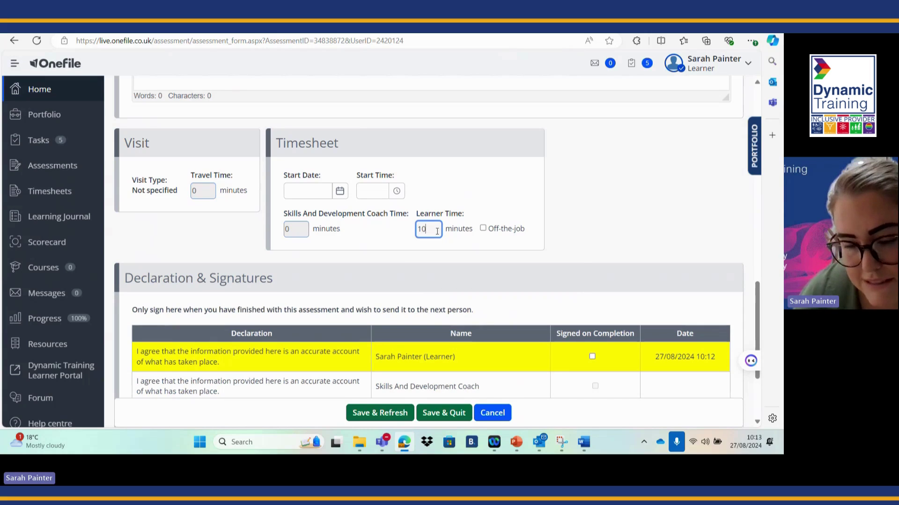
left_click(483, 229)
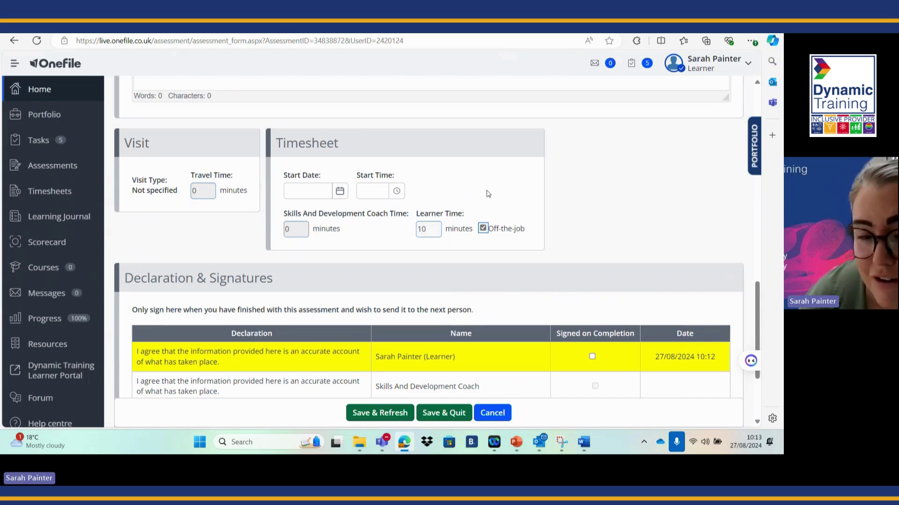
Step: Replace the ASS9 title with 'Evidence for task 2 - Plagarism policy'
scroll(505, 286, "down", 3)
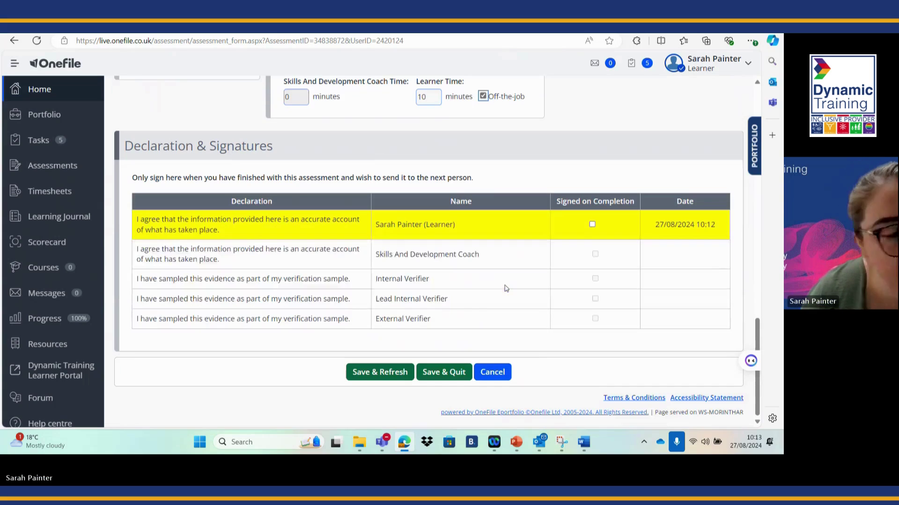
scroll(408, 155, "up", 15)
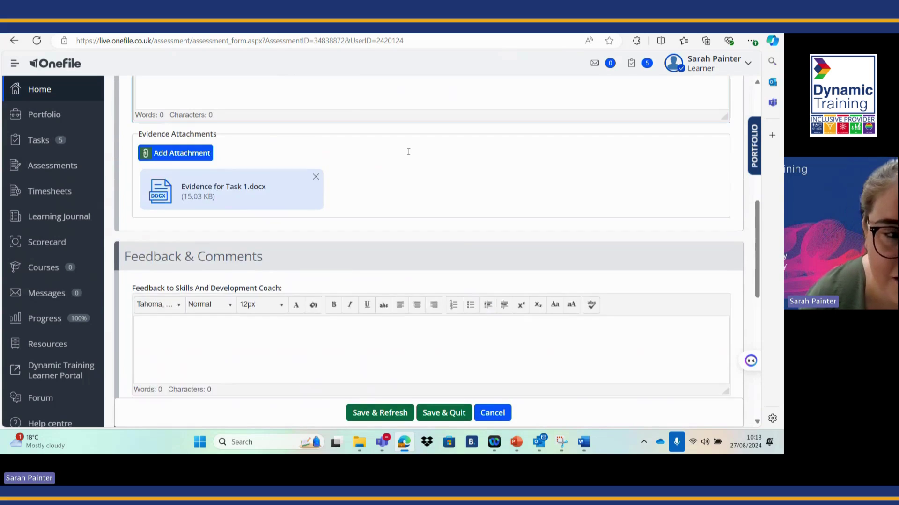
scroll(403, 187, "up", 3)
scroll(396, 213, "down", 3)
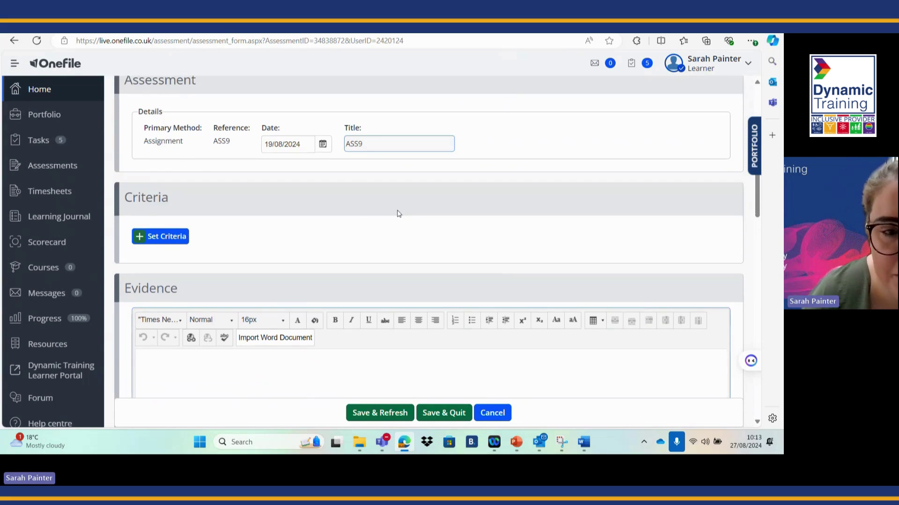
left_click(369, 113)
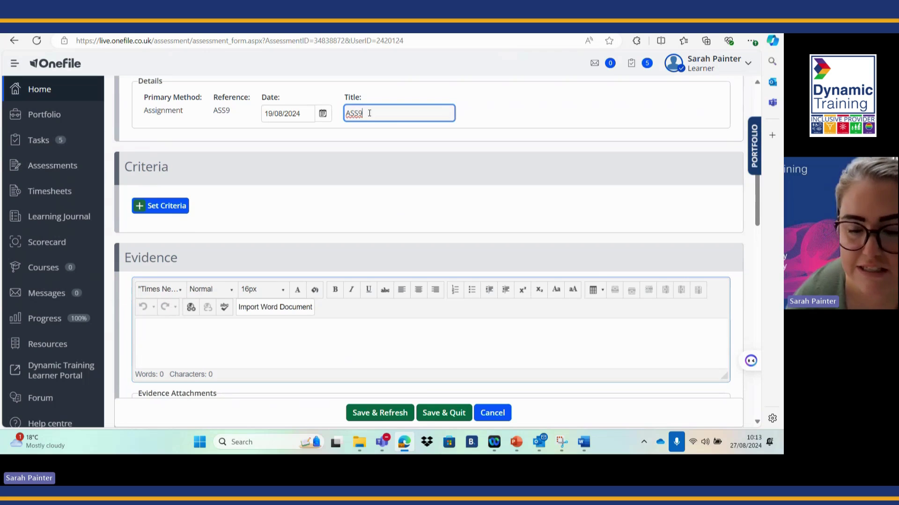
key("BackSpace")
key("BackSpace")
key("BackSpace")
key("BackSpace")
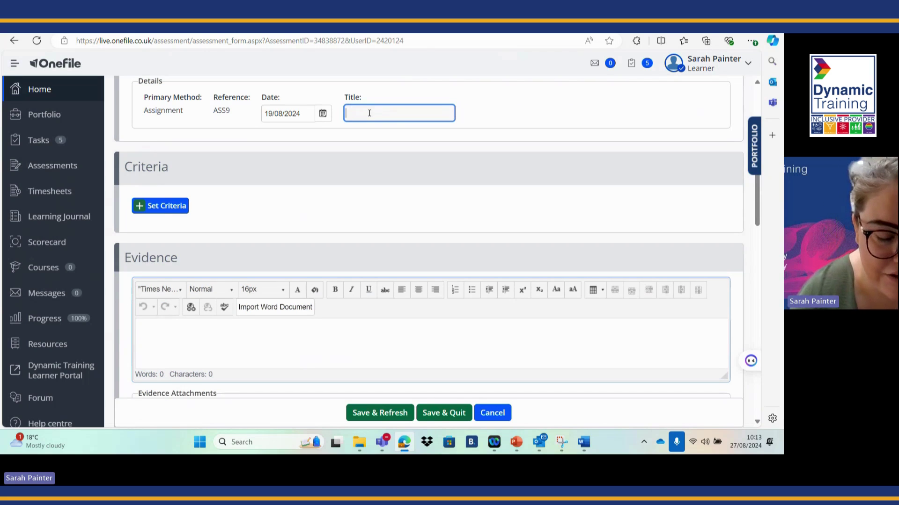
type("Evidence ")
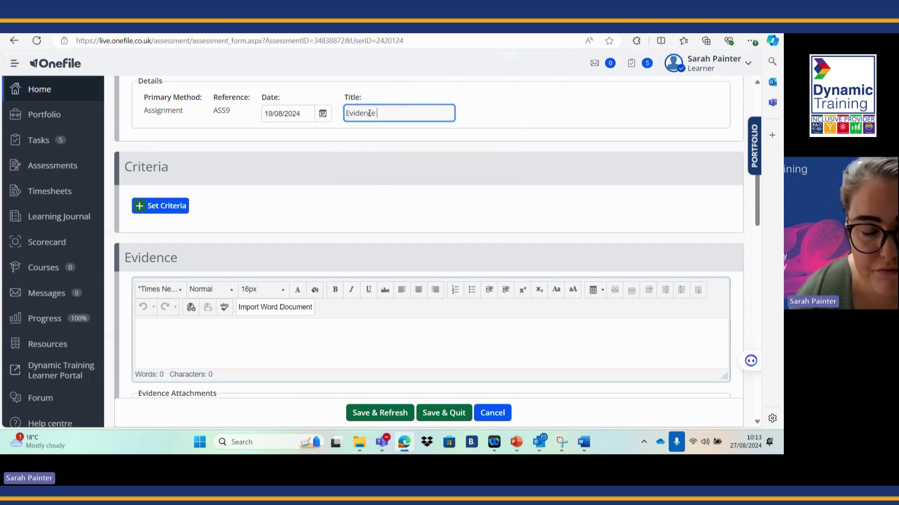
type("for task")
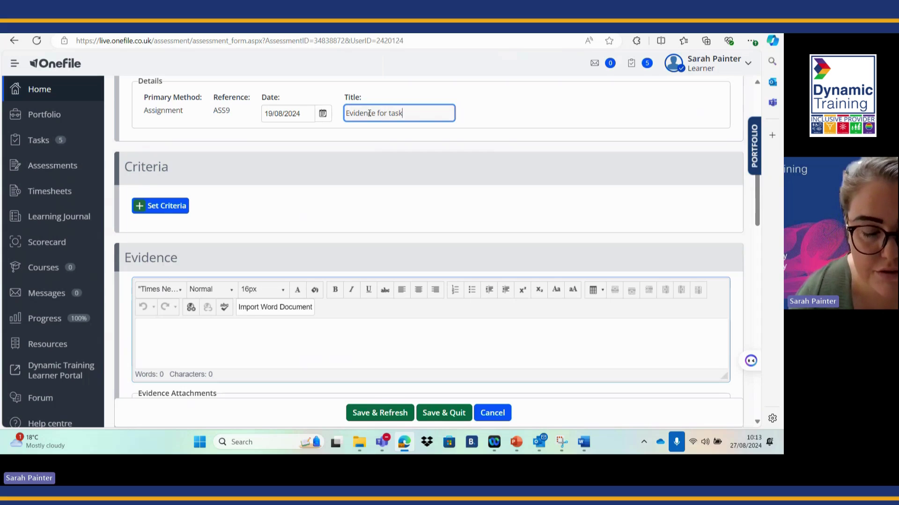
type(" 2 -")
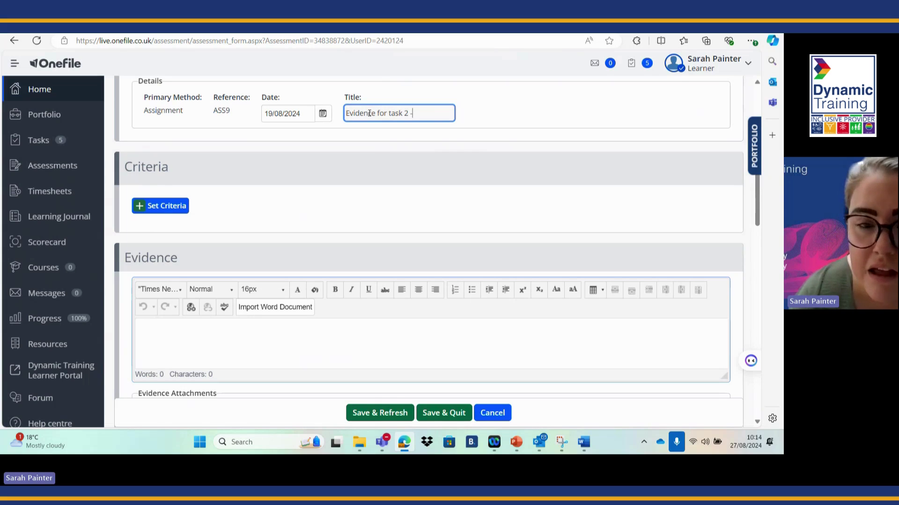
type(" Plagarism policy")
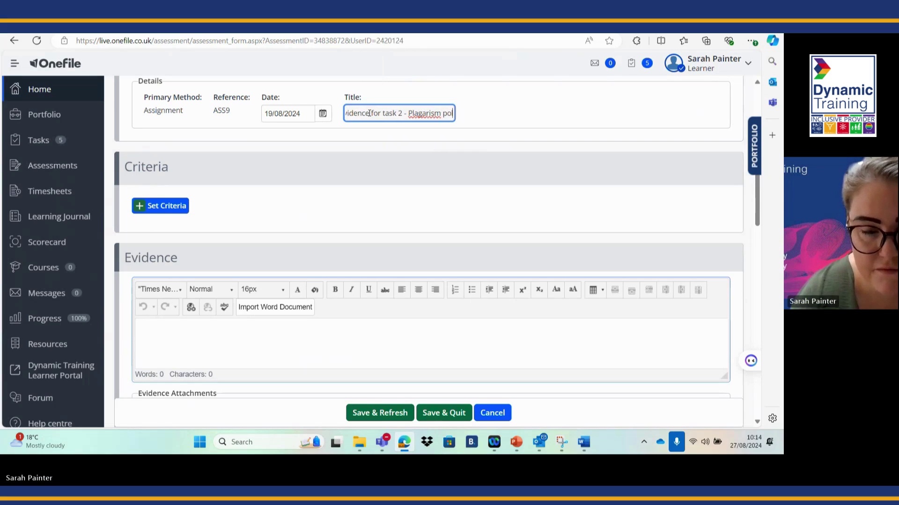
left_click(526, 116)
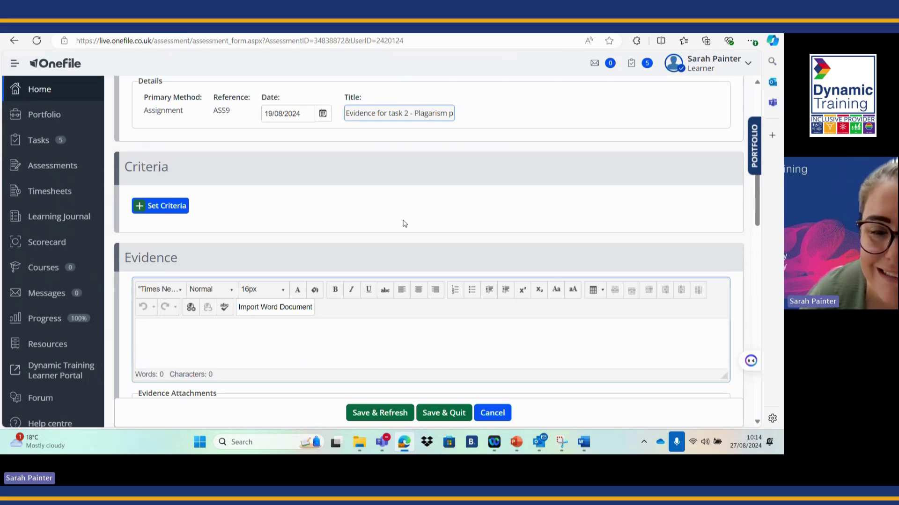
scroll(404, 224, "down", 5)
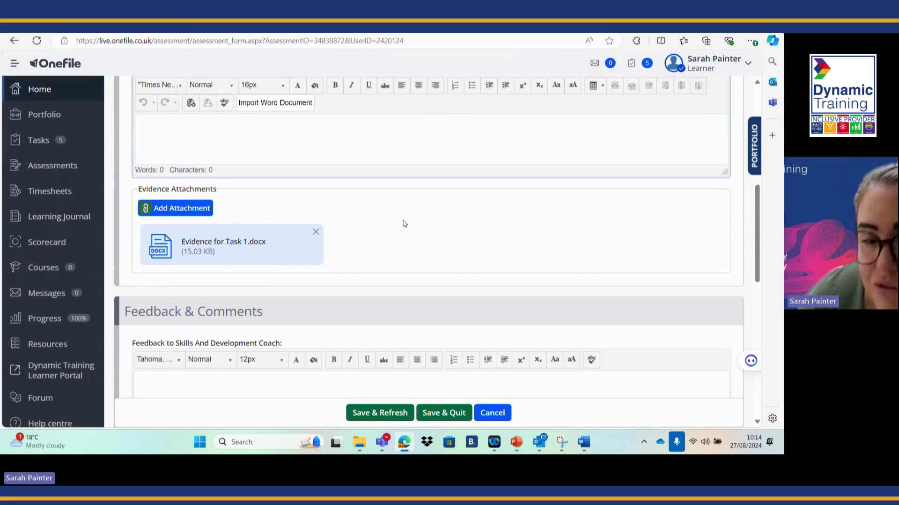
scroll(405, 224, "down", 9)
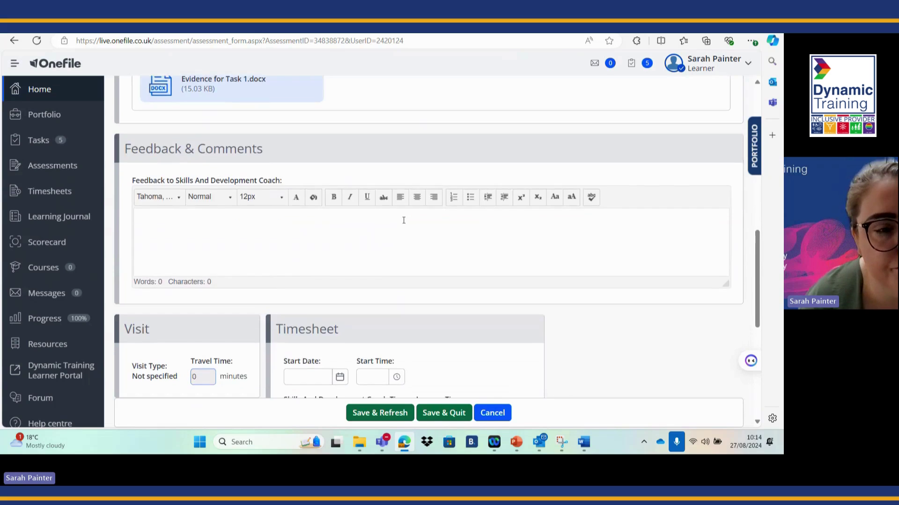
scroll(404, 223, "down", 2)
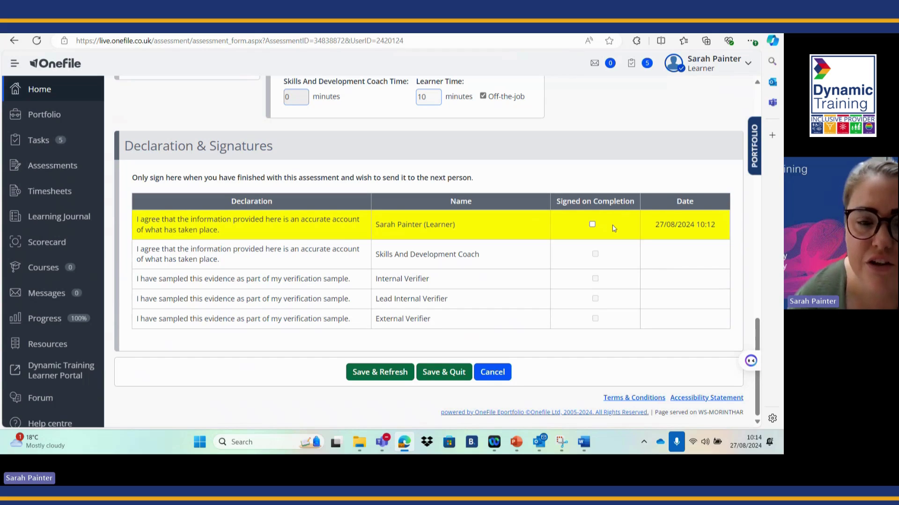
scroll(579, 176, "up", 1)
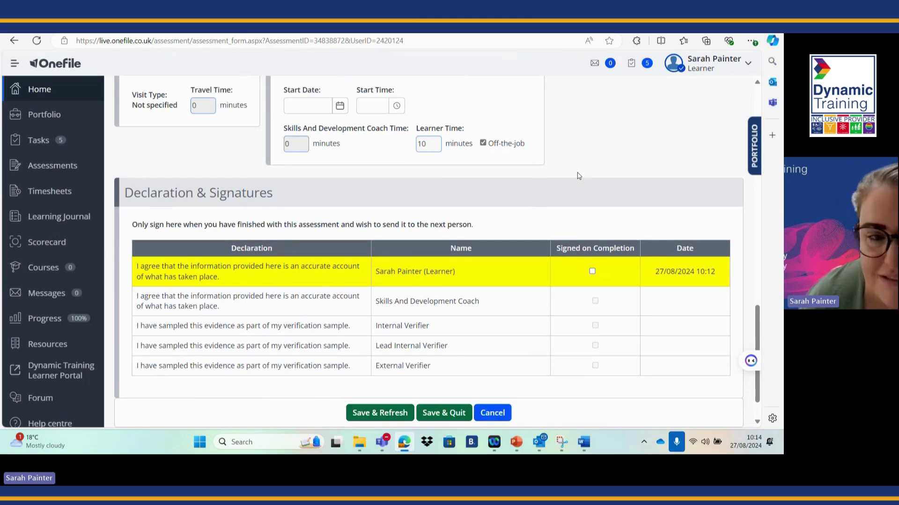
scroll(579, 176, "up", 15)
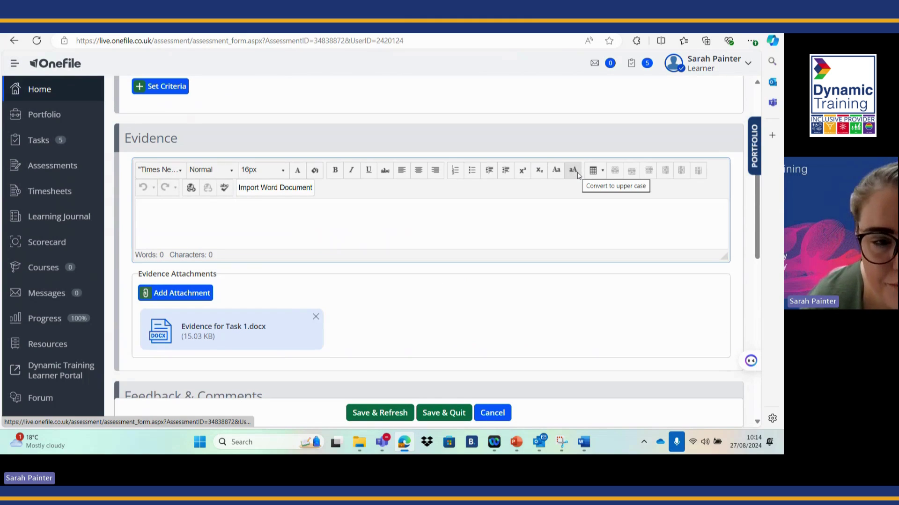
scroll(579, 176, "up", 10)
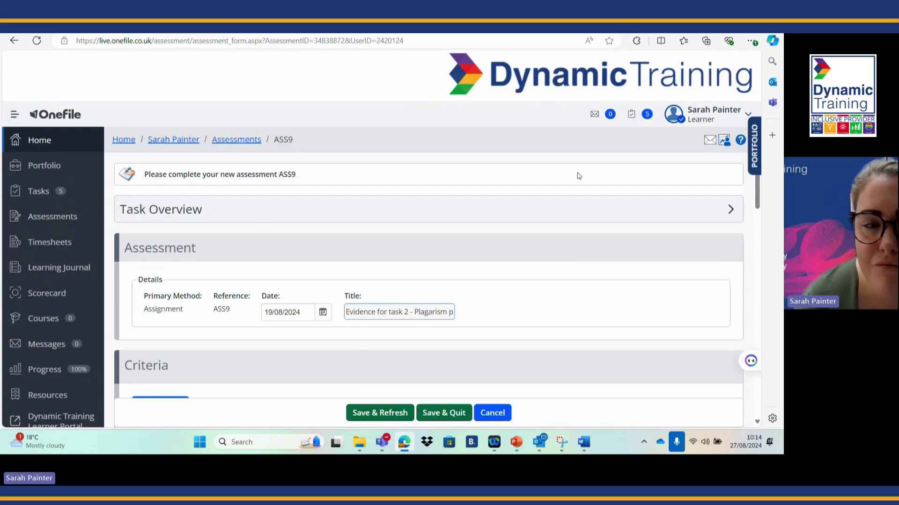
scroll(579, 176, "down", 10)
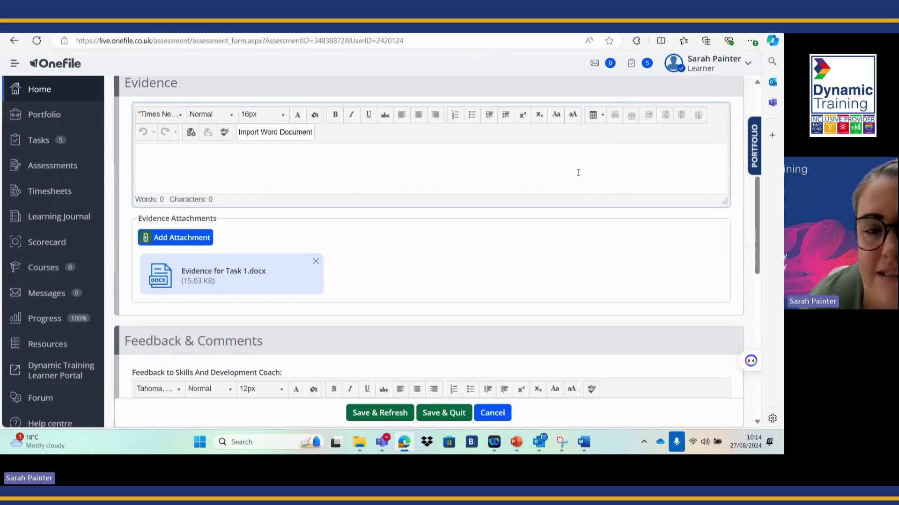
scroll(578, 174, "down", 10)
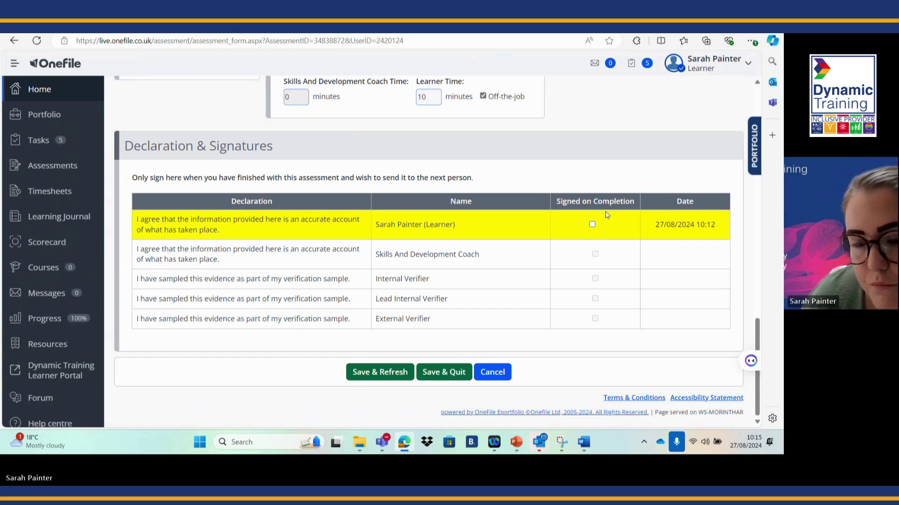
Step: Write 'I enjoyed this task, I have learnt about plagarism and the policy that Dynamic follow' in the coach feedback
scroll(506, 144, "up", 2)
scroll(506, 144, "up", 6)
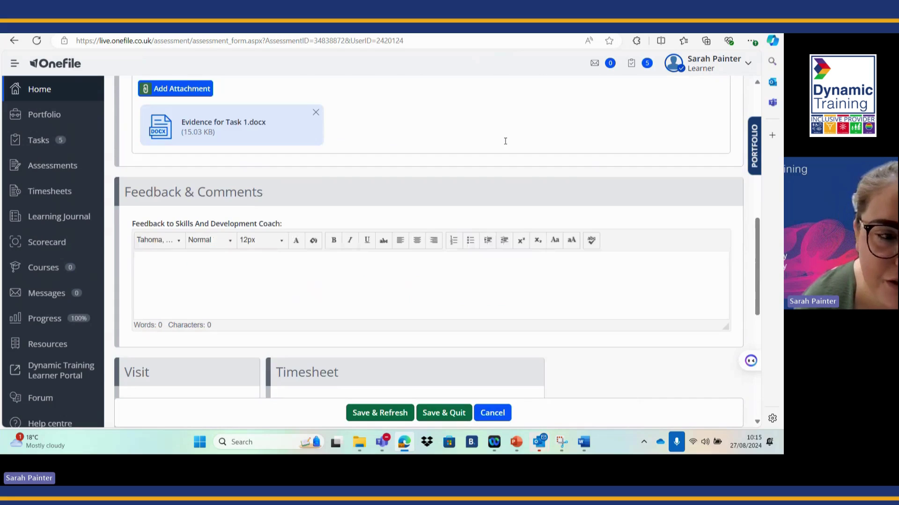
scroll(505, 141, "down", 3)
scroll(505, 141, "down", 1)
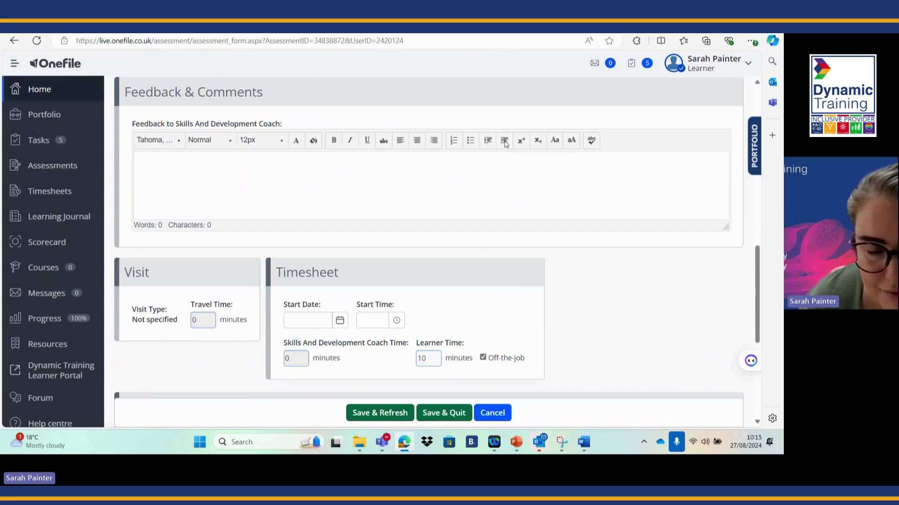
left_click(407, 187)
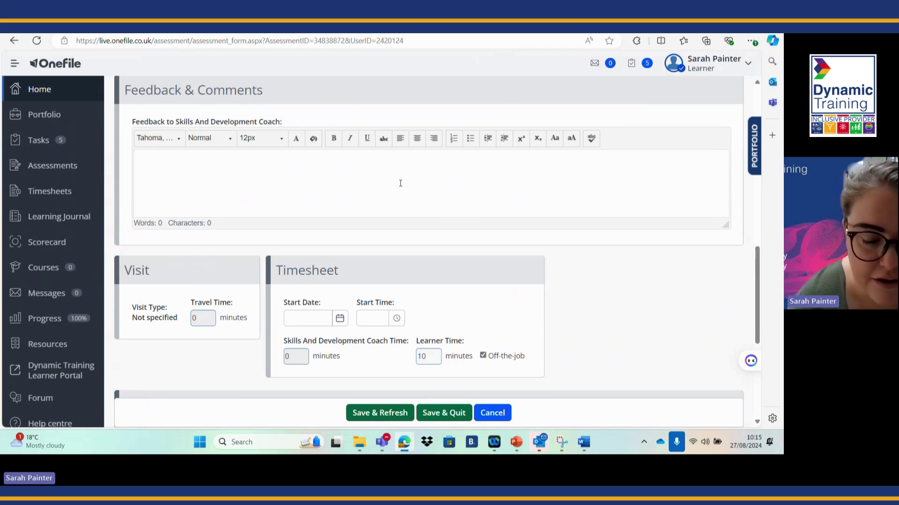
type("I enjo")
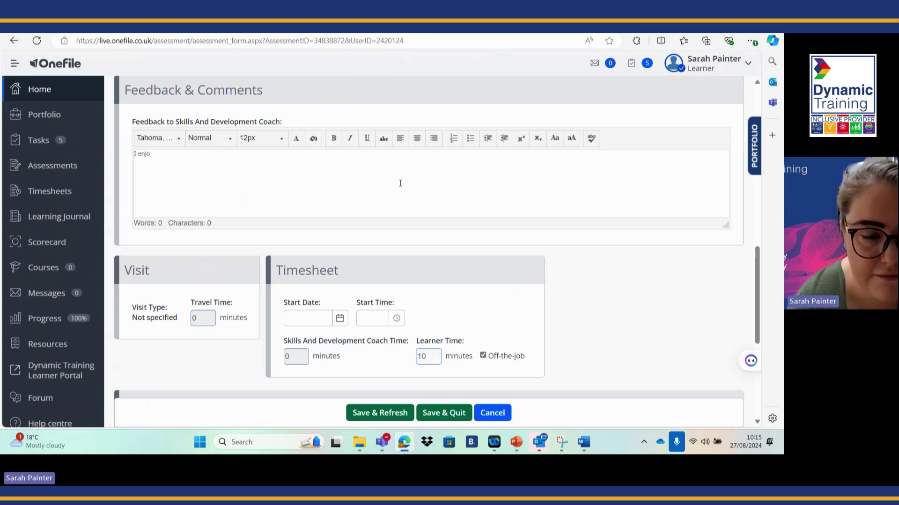
type("yed this tas")
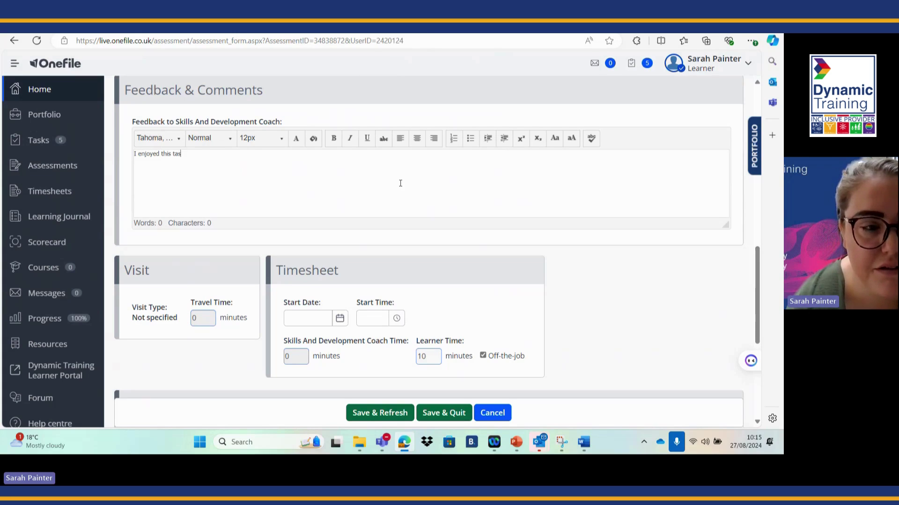
type("k, I")
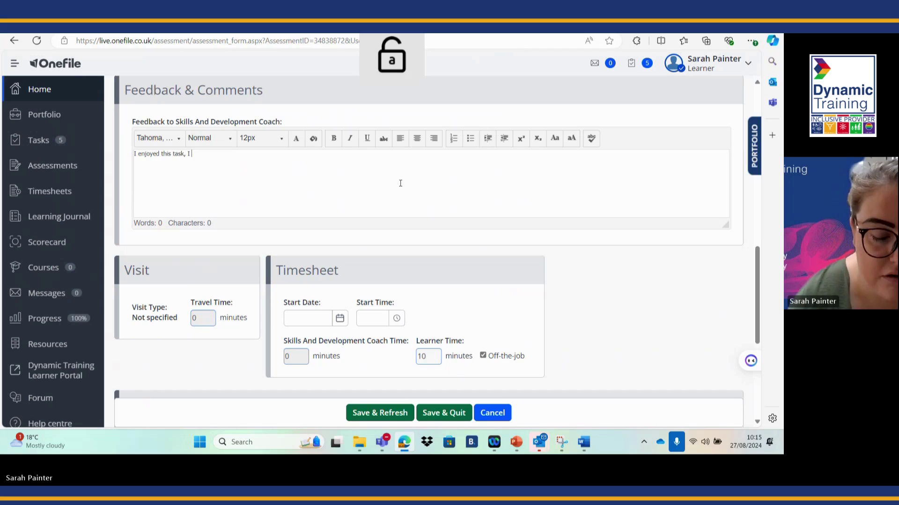
type(" have learnt about plagarism and ")
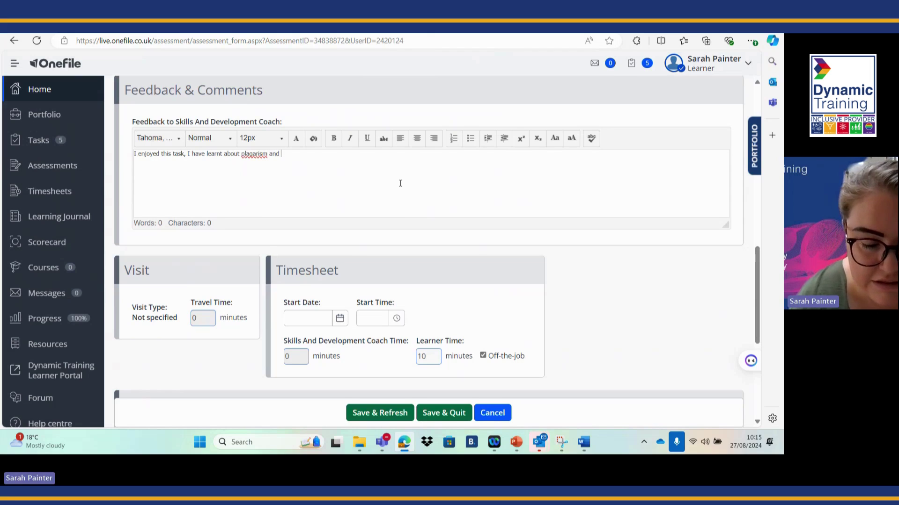
type("the policy")
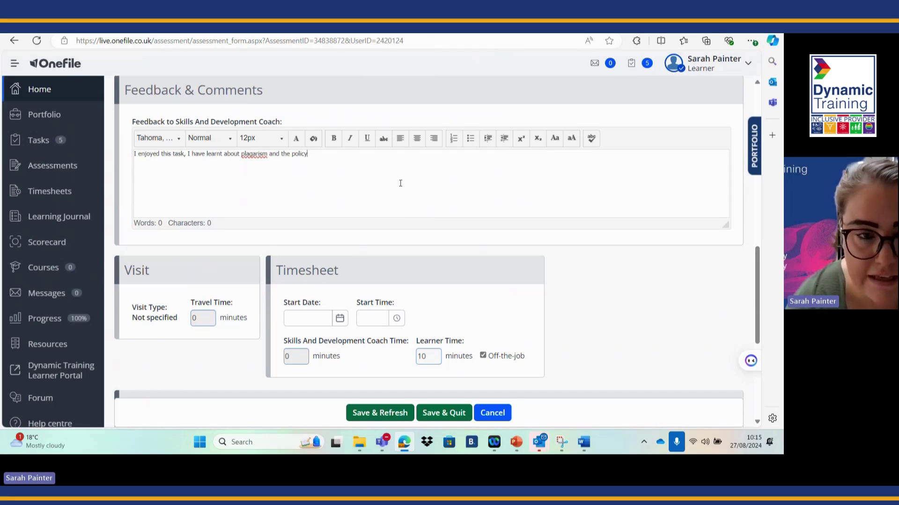
type(" that ")
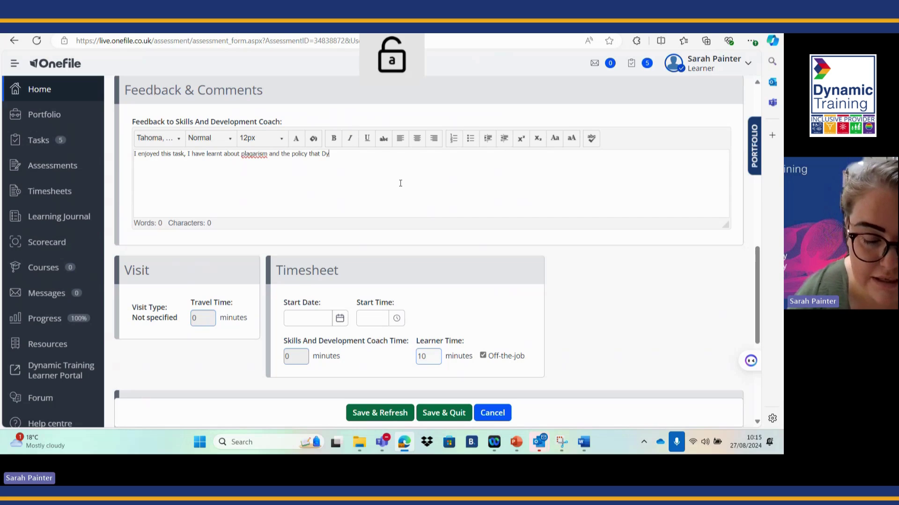
type("Dynamic follow")
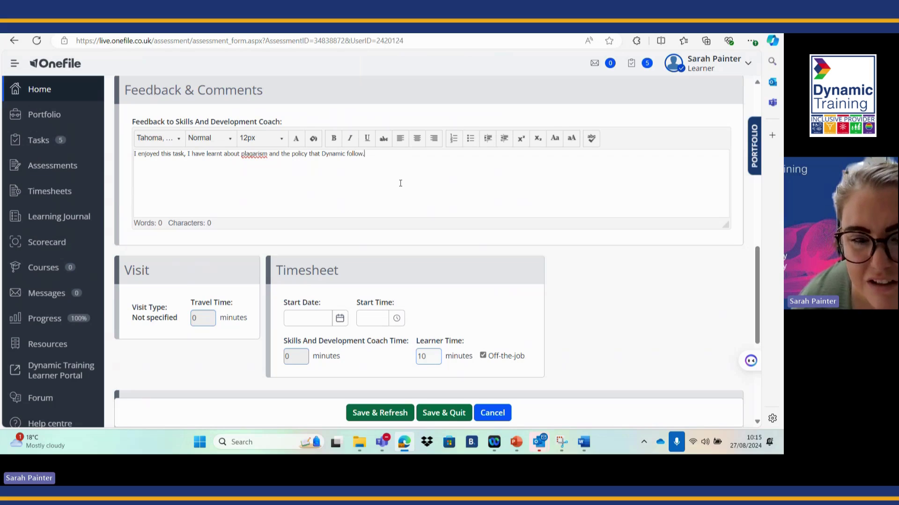
type(". I")
Step: Add a new line: 'I will use this knowledge within my studies as i know how to refernce'
key("Return")
key("Caps_Lock")
type("I")
key("Caps_Lock")
type("will u")
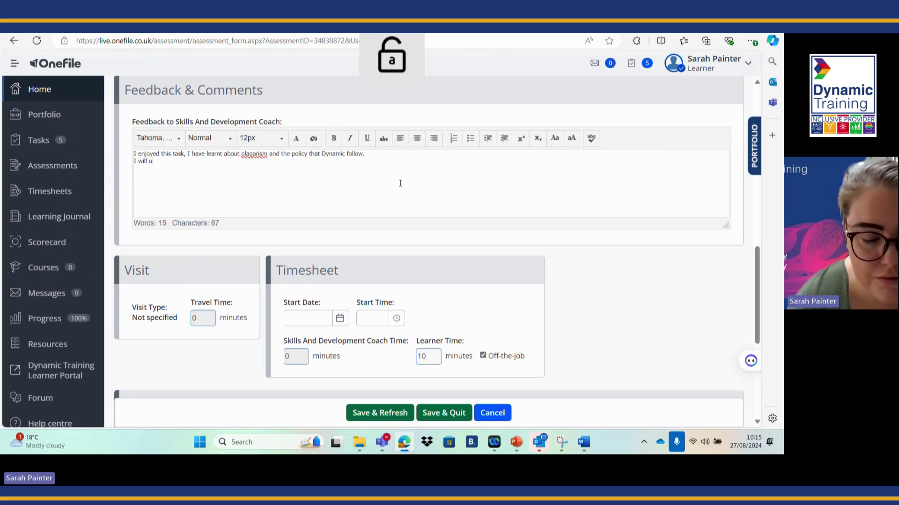
type("se this knowledg")
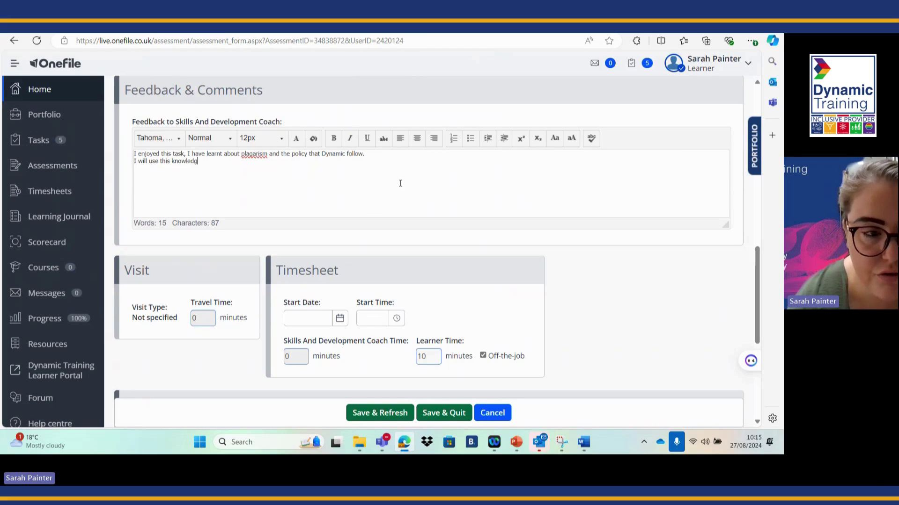
type("e within m")
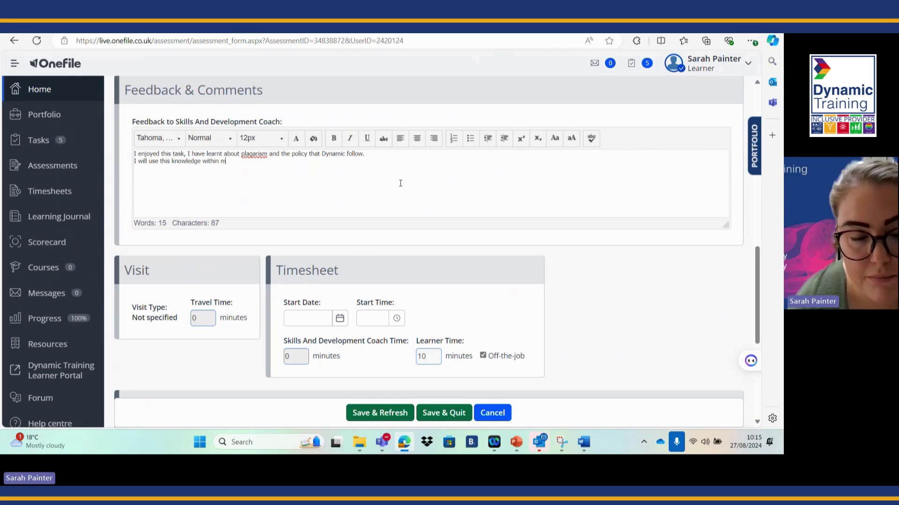
type("y studies as i knwo")
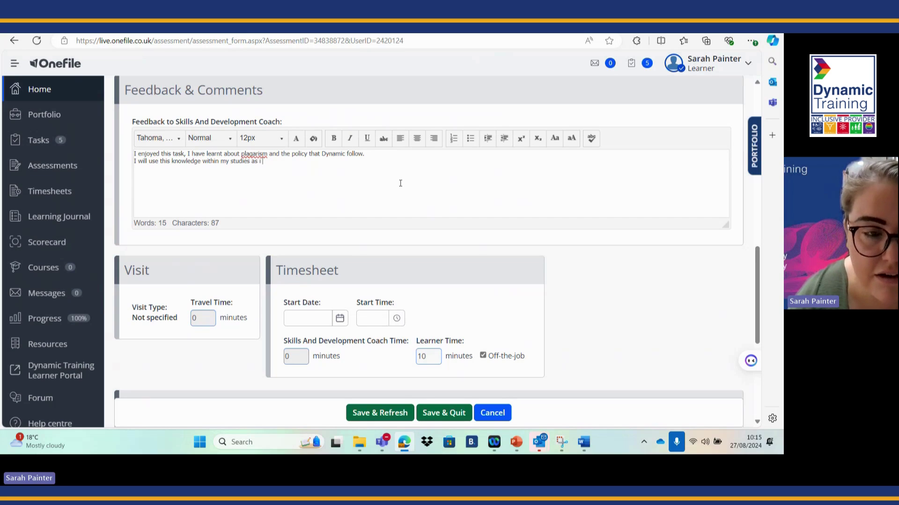
key("BackSpace")
key("BackSpace")
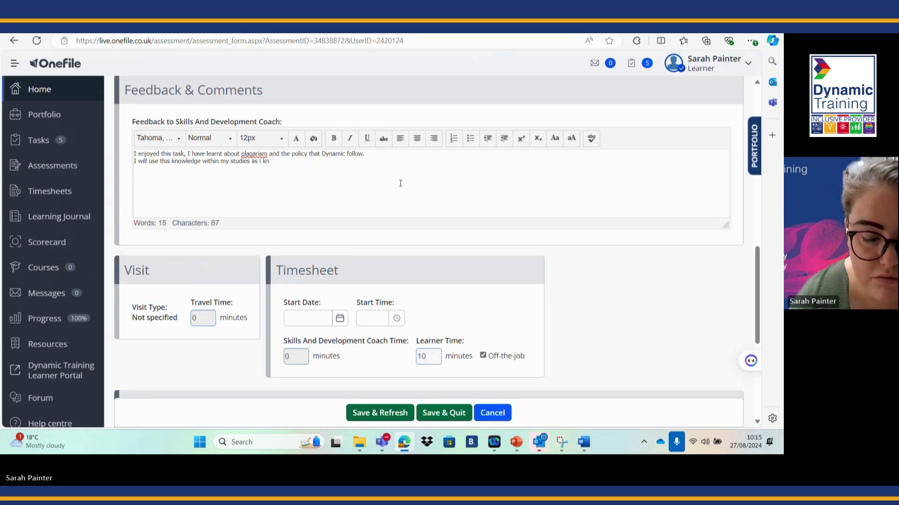
type("ow how to")
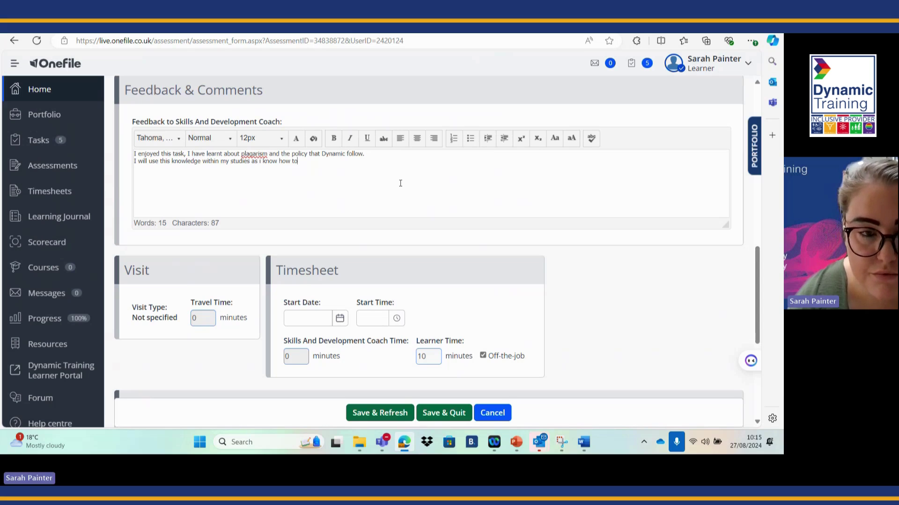
type(" refernce")
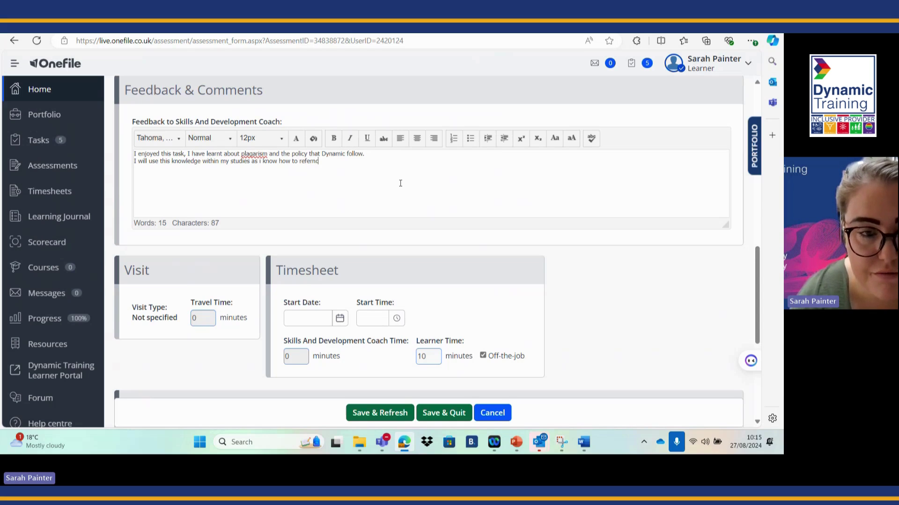
Step: Correct the misspelled words to 'reference' and 'plagiarism' in the coach feedback
right_click(313, 167)
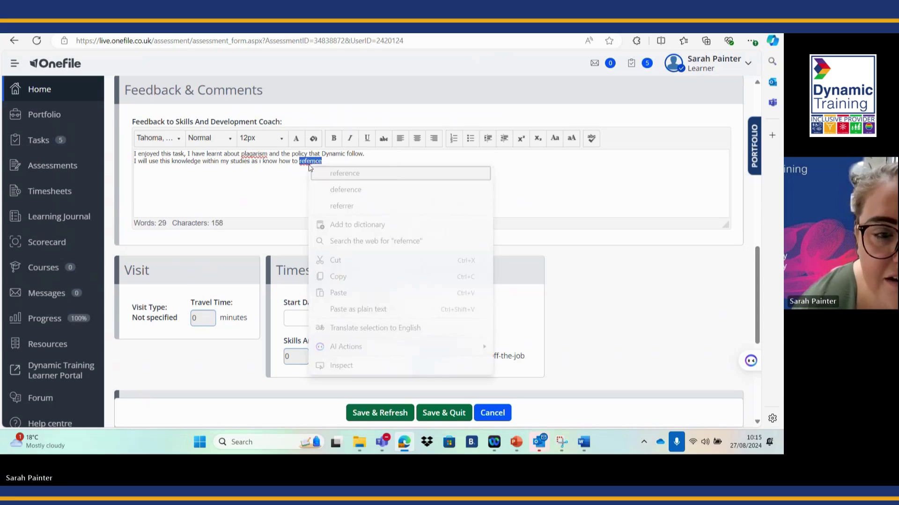
left_click(333, 176)
right_click(253, 155)
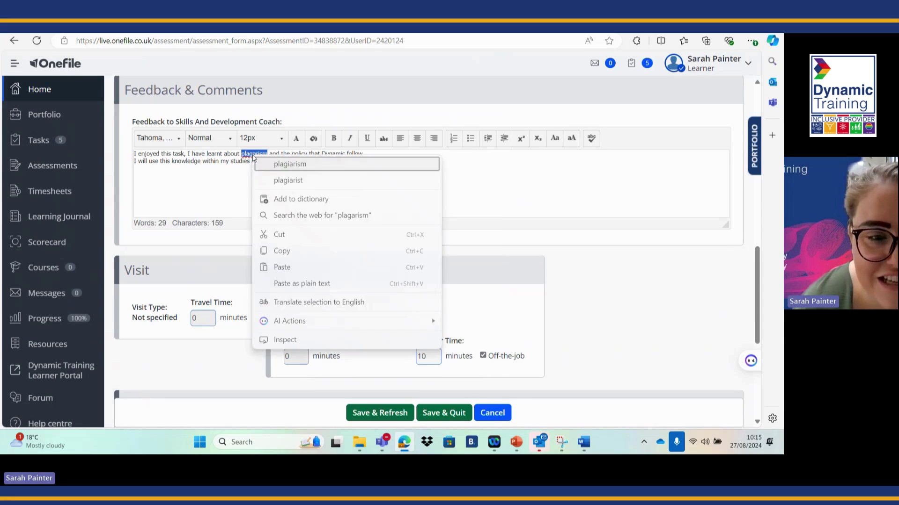
left_click(281, 163)
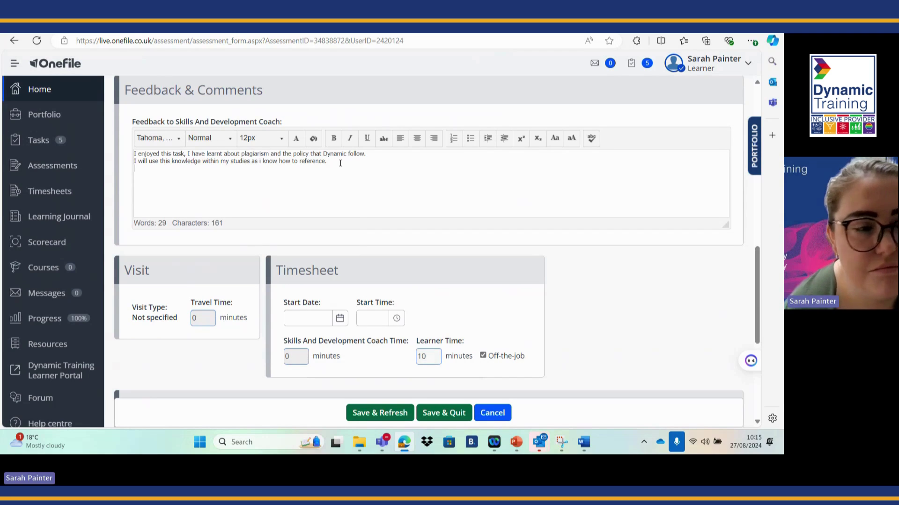
Step: Add the sentence 'I felt that this will need to be revised again moving forward'
key("Caps_Lock")
type("I")
key("Caps_Lock")
type("felt that thi")
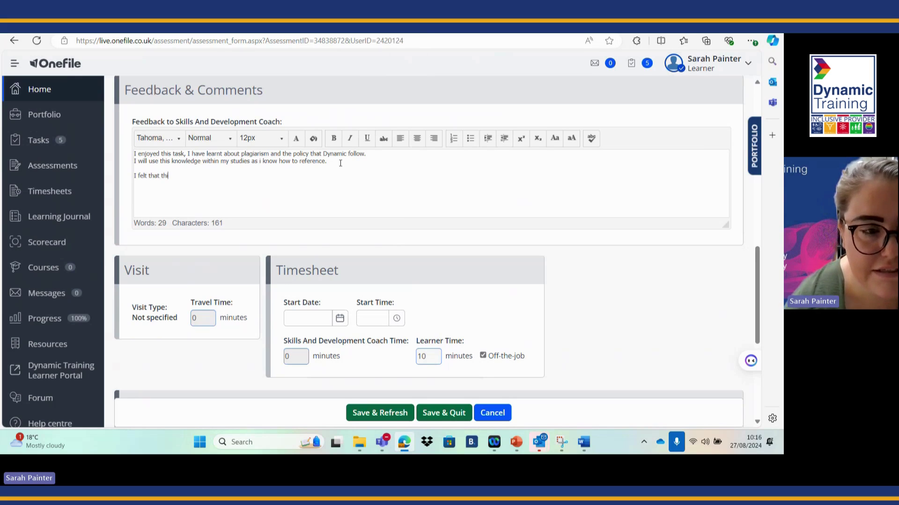
type("s wi")
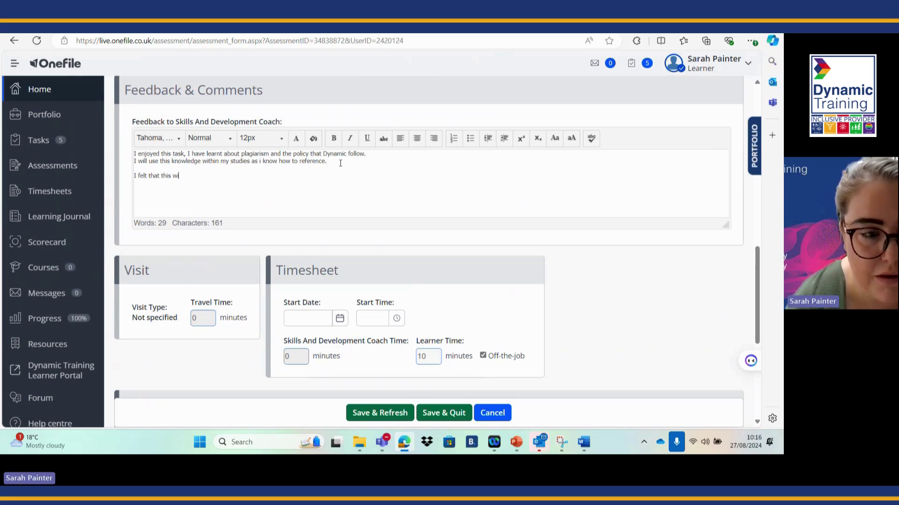
type("ll need to be revised a")
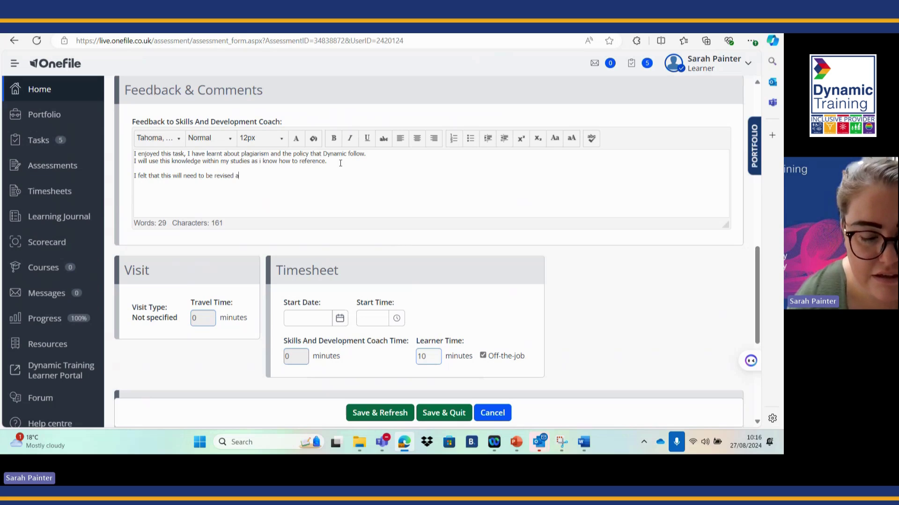
type("gain moving forw")
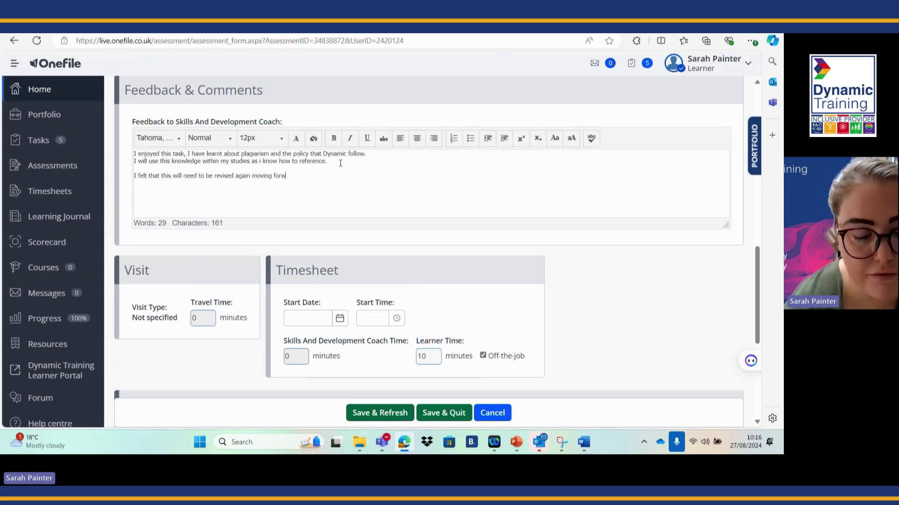
type("ard.")
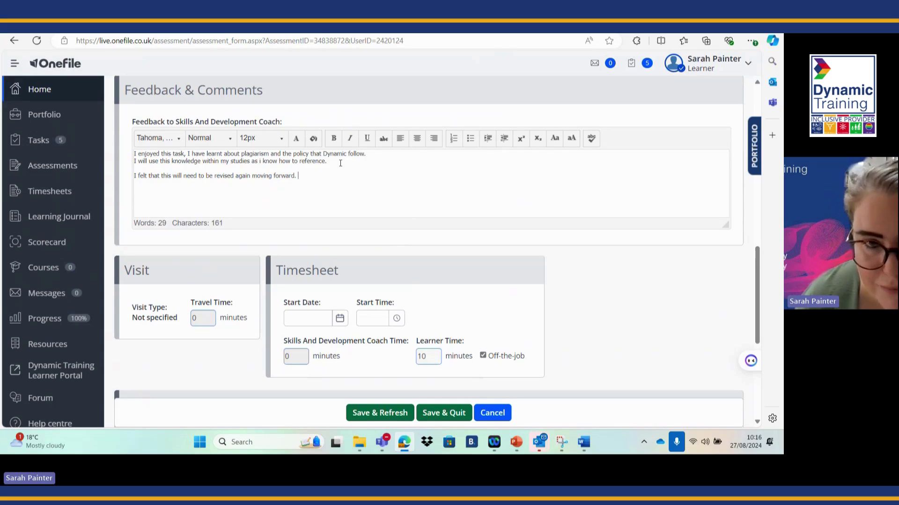
Step: Tick the learner's Signed on Completion box under Declaration & Signatures and Save & Refresh
scroll(426, 237, "down", 1)
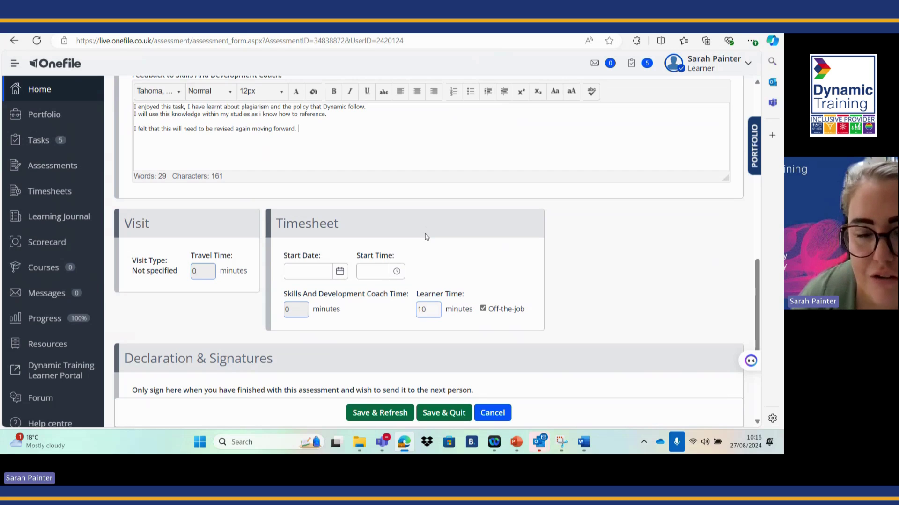
scroll(426, 237, "down", 2)
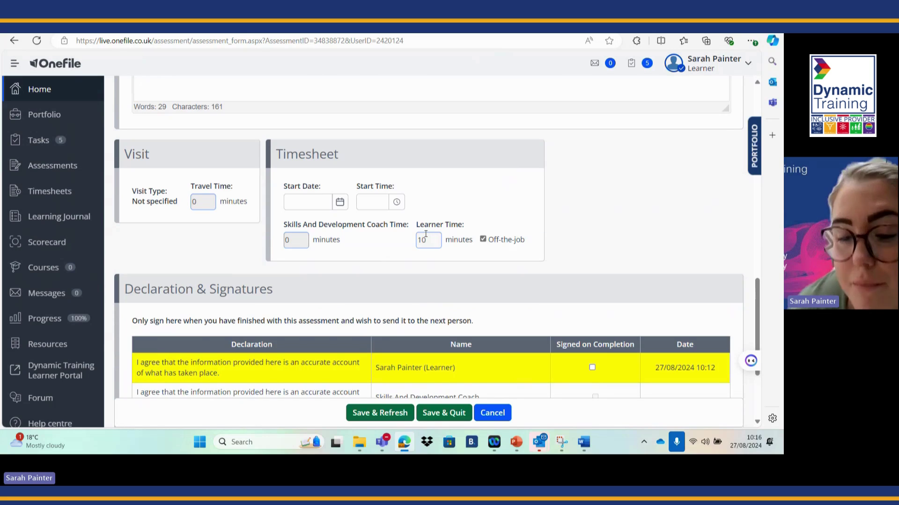
scroll(484, 289, "down", 3)
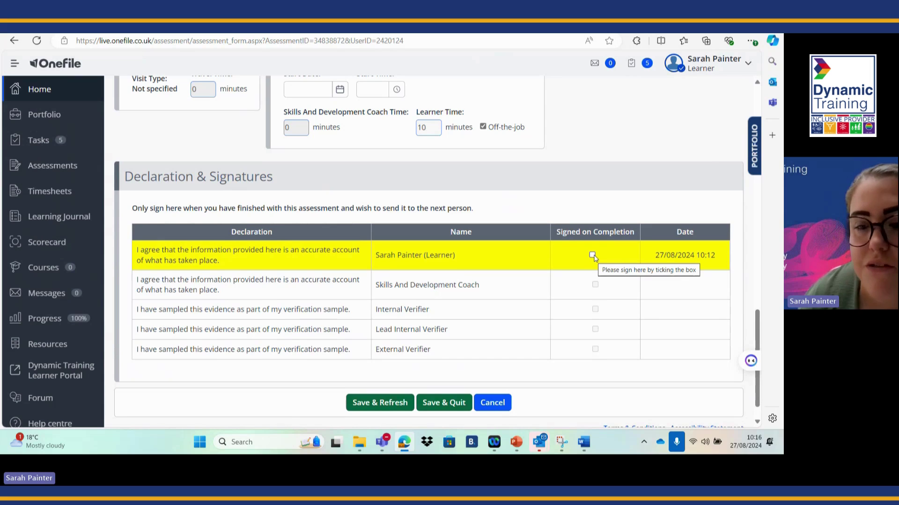
scroll(470, 139, "up", 10)
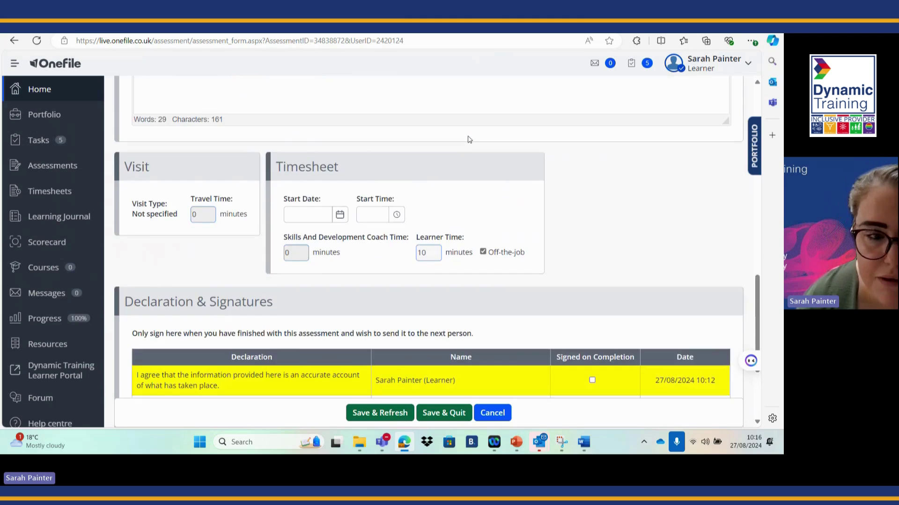
scroll(417, 168, "up", 3)
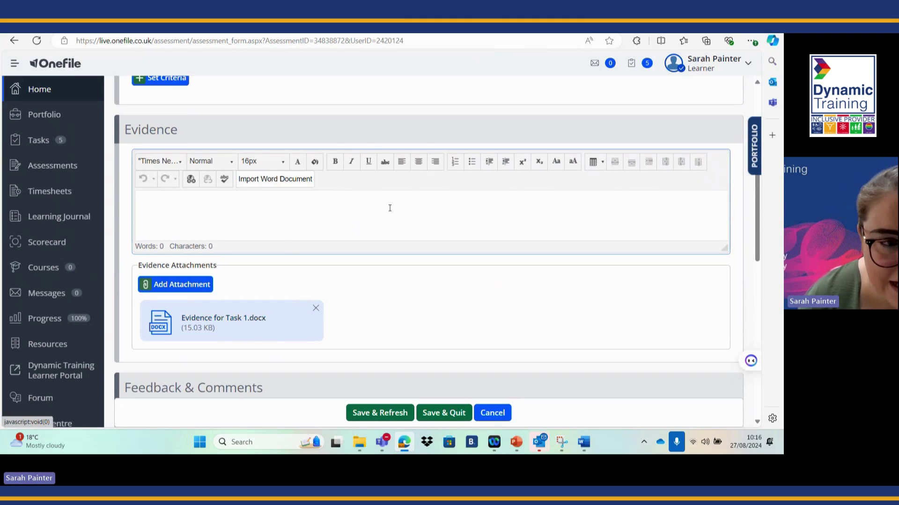
scroll(387, 207, "up", 4)
scroll(390, 207, "up", 2)
scroll(390, 208, "down", 10)
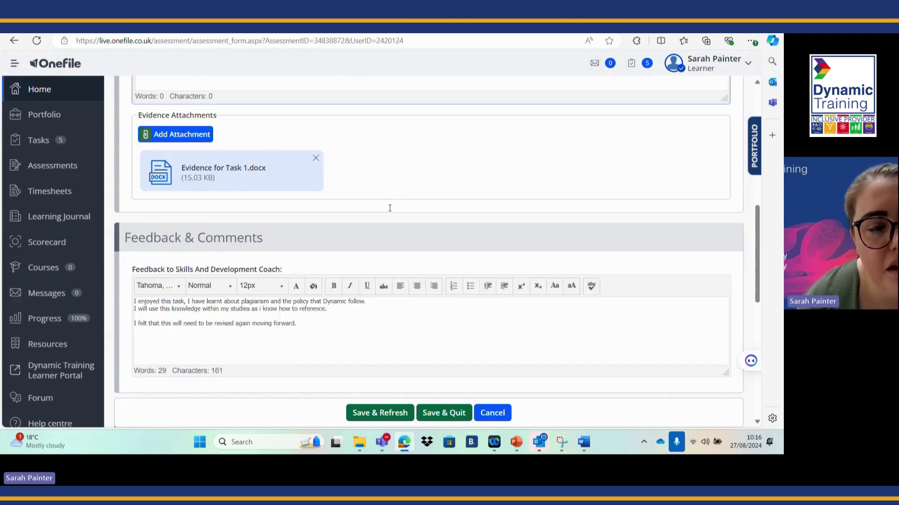
scroll(390, 208, "down", 6)
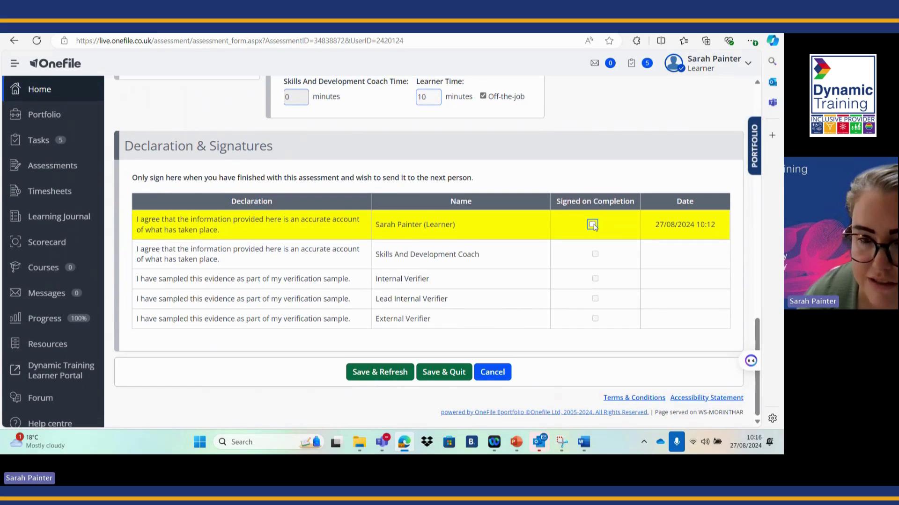
left_click(593, 225)
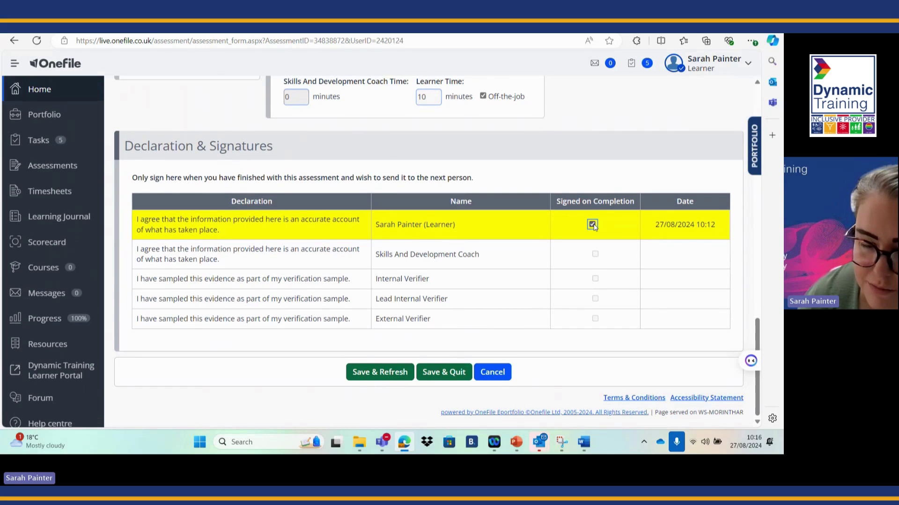
left_click(399, 376)
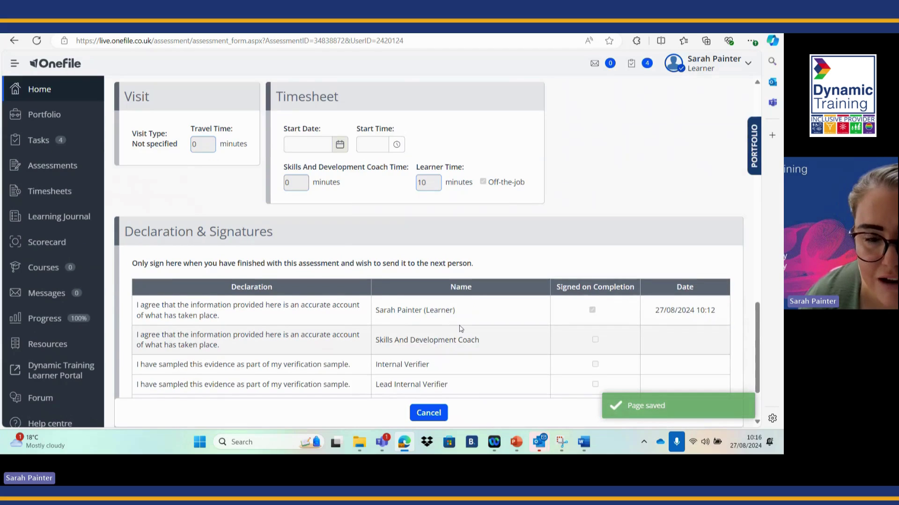
Step: Scroll through the saved read-only ASS9 form to confirm the learner's comments were sent
scroll(460, 328, "up", 10)
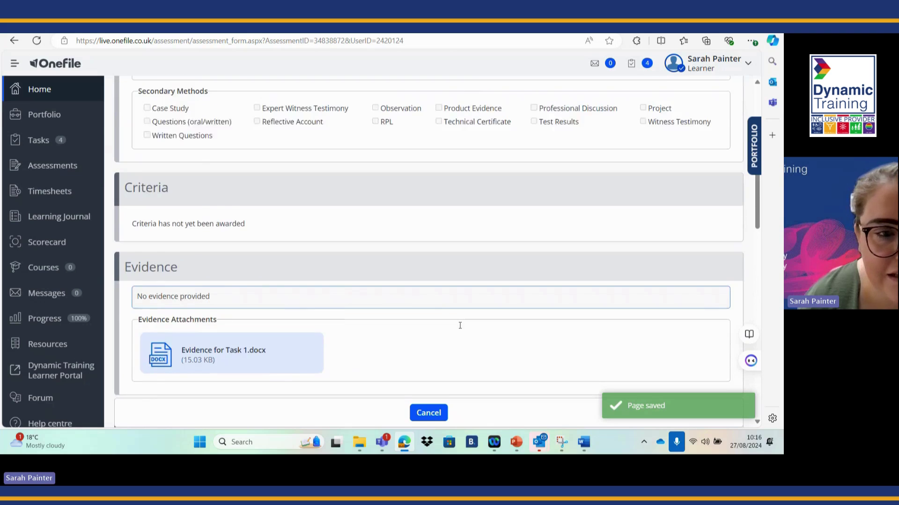
scroll(460, 327, "up", 5)
scroll(460, 329, "down", 10)
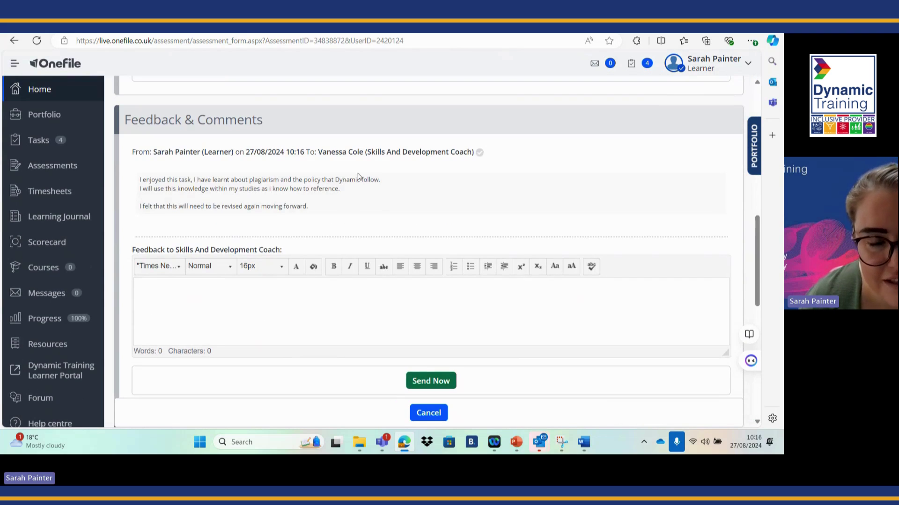
scroll(384, 202, "down", 5)
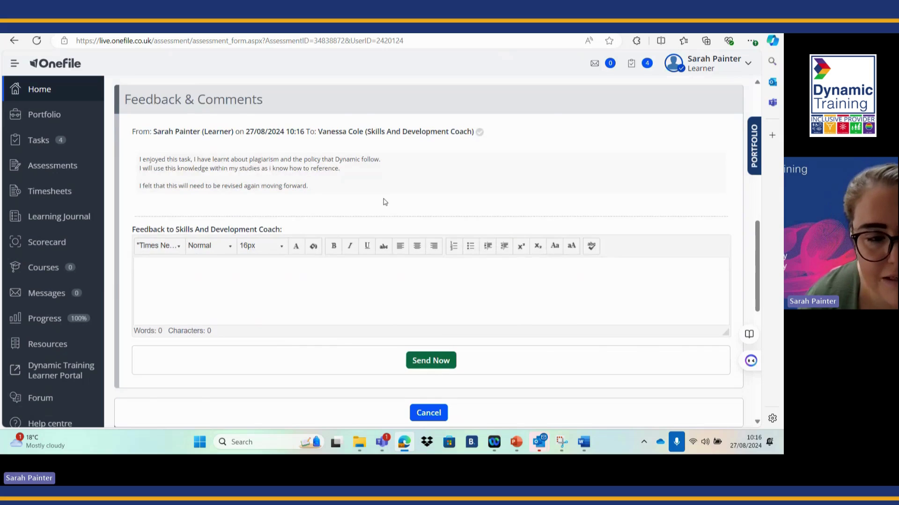
scroll(385, 202, "up", 6)
scroll(384, 202, "up", 4)
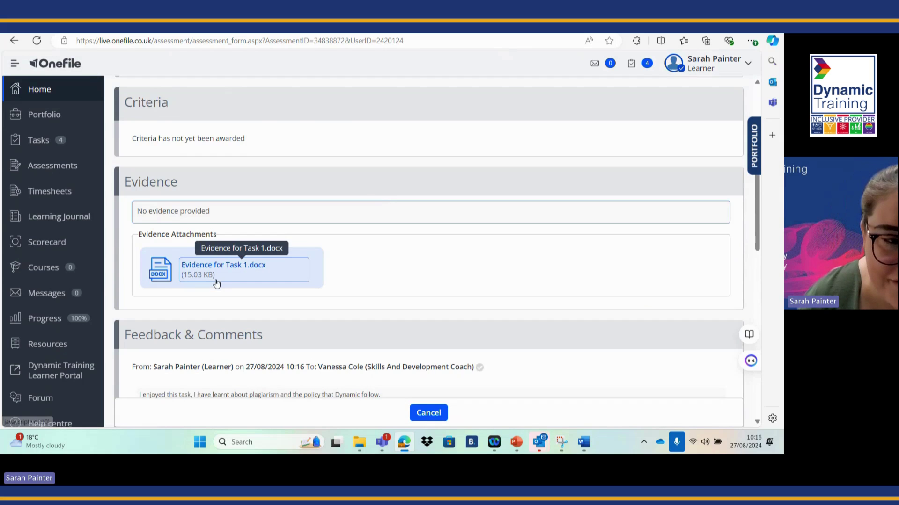
scroll(215, 281, "up", 6)
scroll(217, 283, "down", 15)
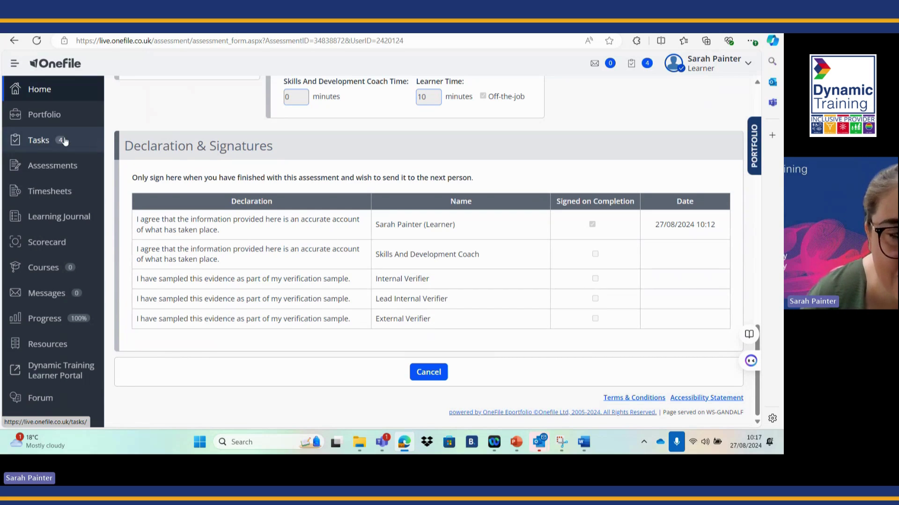
Step: From Tasks, open the 'Please complete your new assessment ASS10' task
left_click(86, 147)
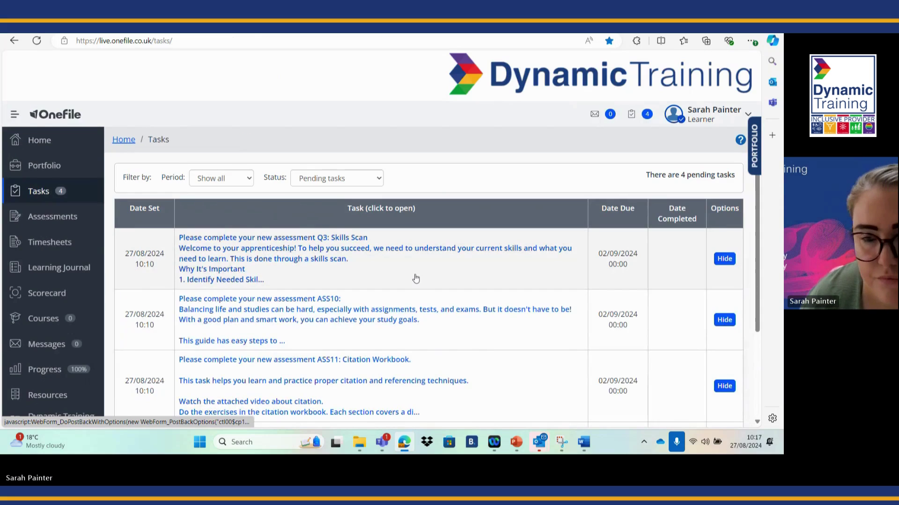
scroll(416, 279, "down", 3)
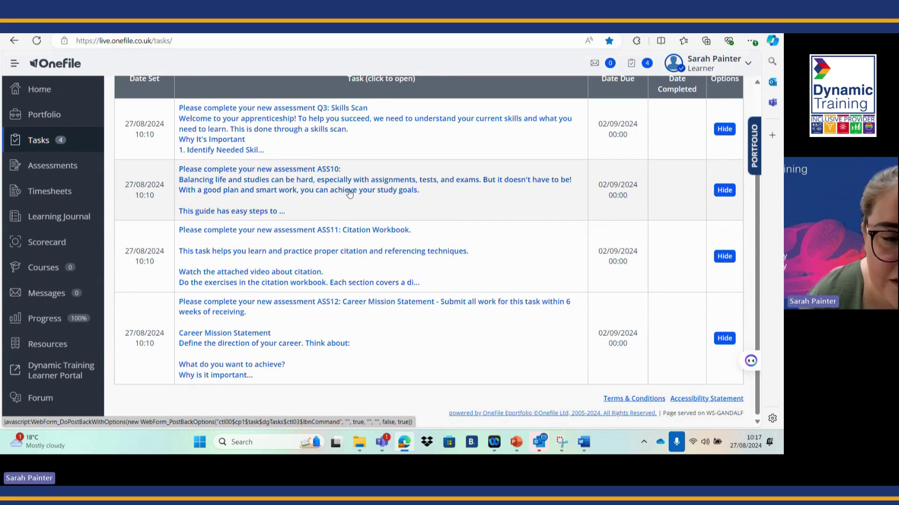
left_click(349, 193)
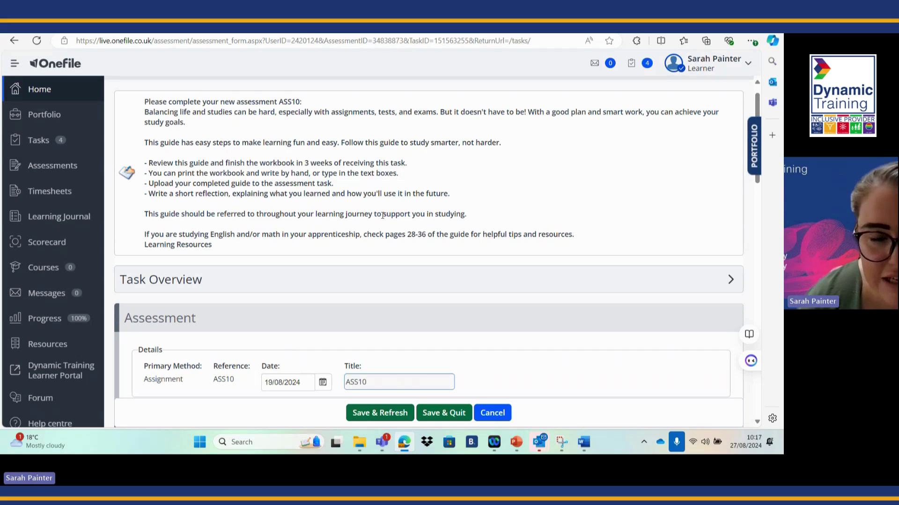
scroll(383, 215, "down", 5)
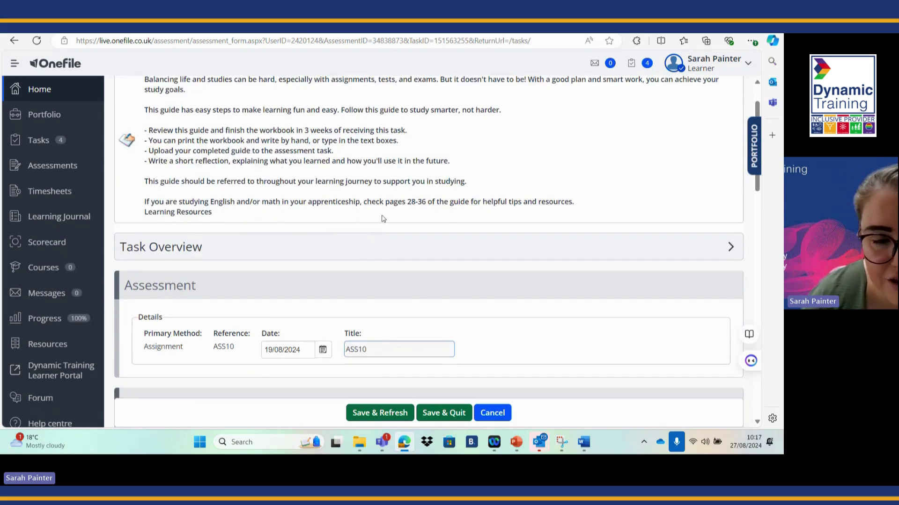
scroll(383, 218, "down", 4)
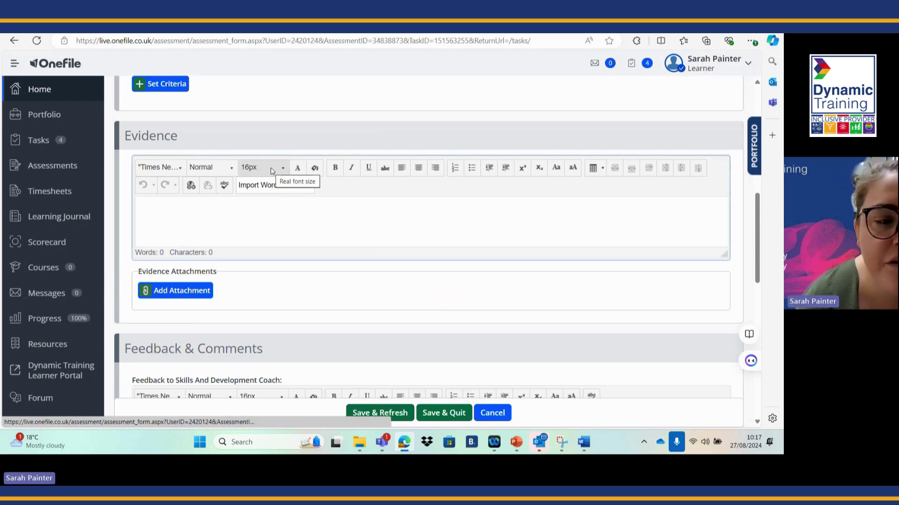
scroll(271, 171, "down", 1)
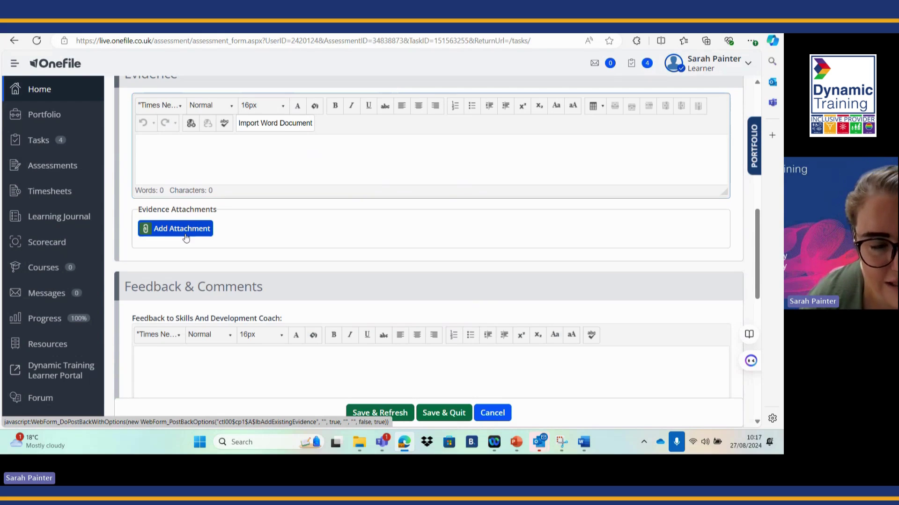
scroll(201, 267, "down", 2)
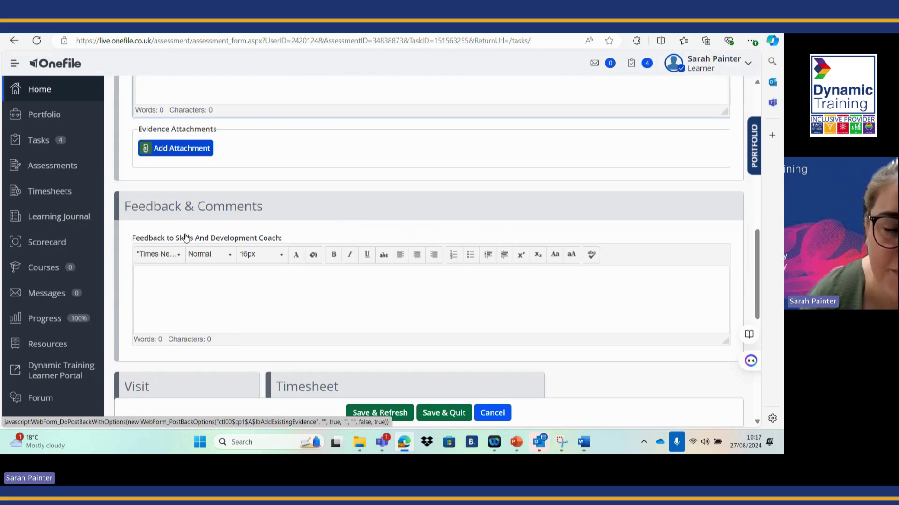
scroll(219, 292, "down", 2)
scroll(218, 291, "down", 4)
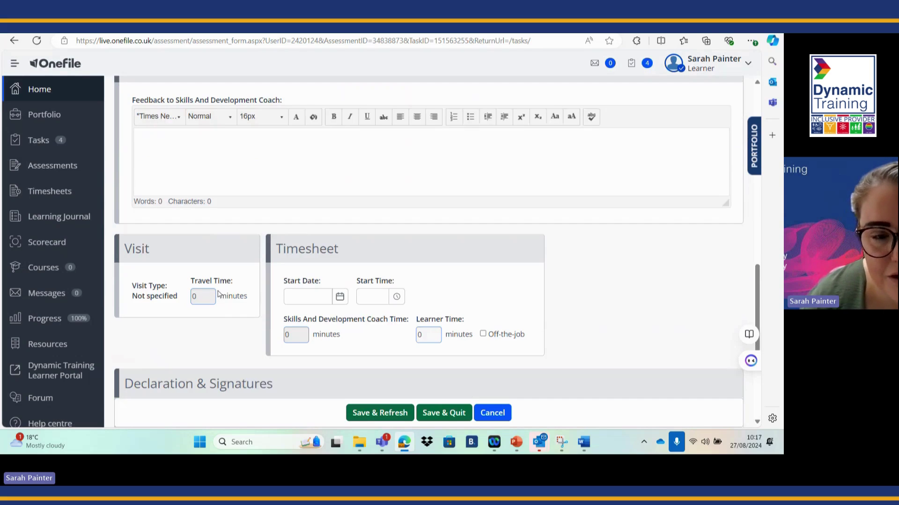